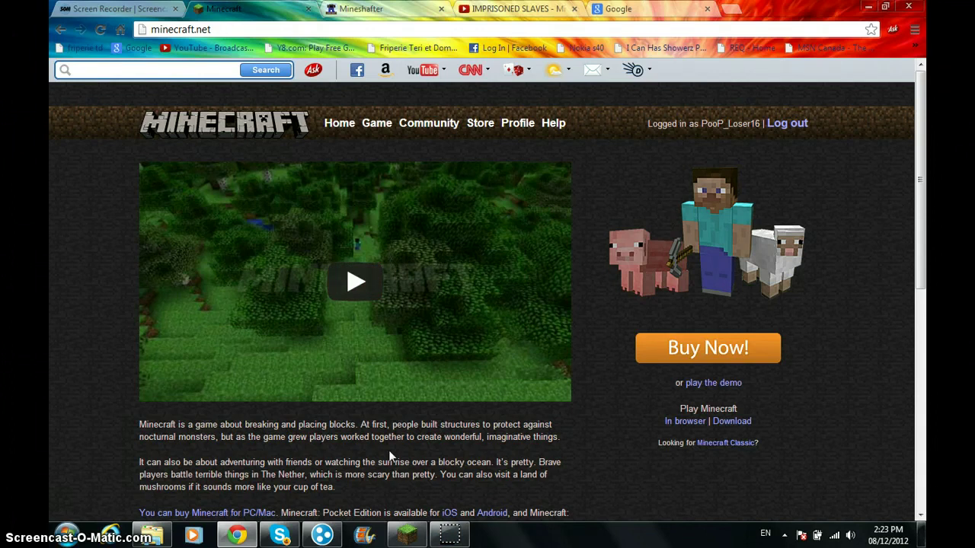
# Step: Minimize the browser and the Minecraft launcher, then return to Chrome's Google tab
pyautogui.click(868, 6)
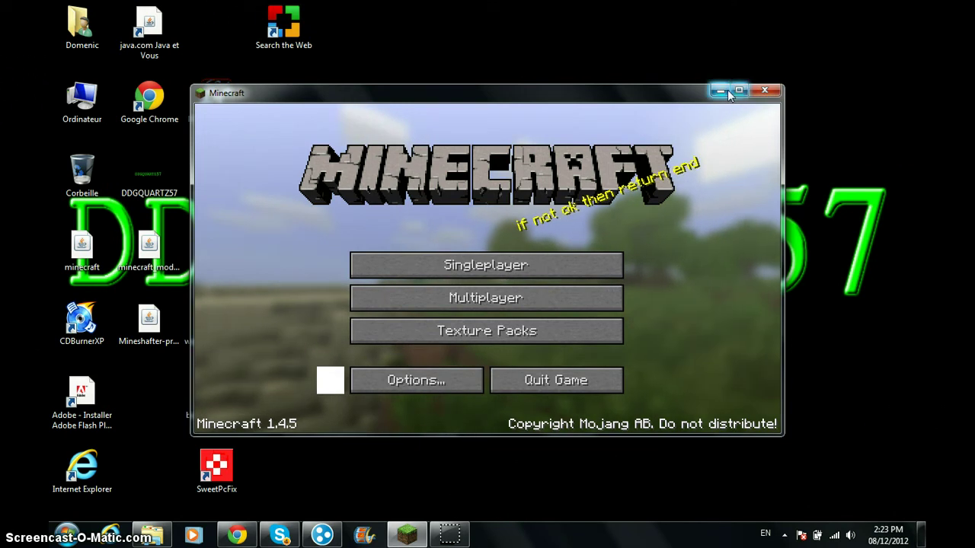
pyautogui.click(720, 91)
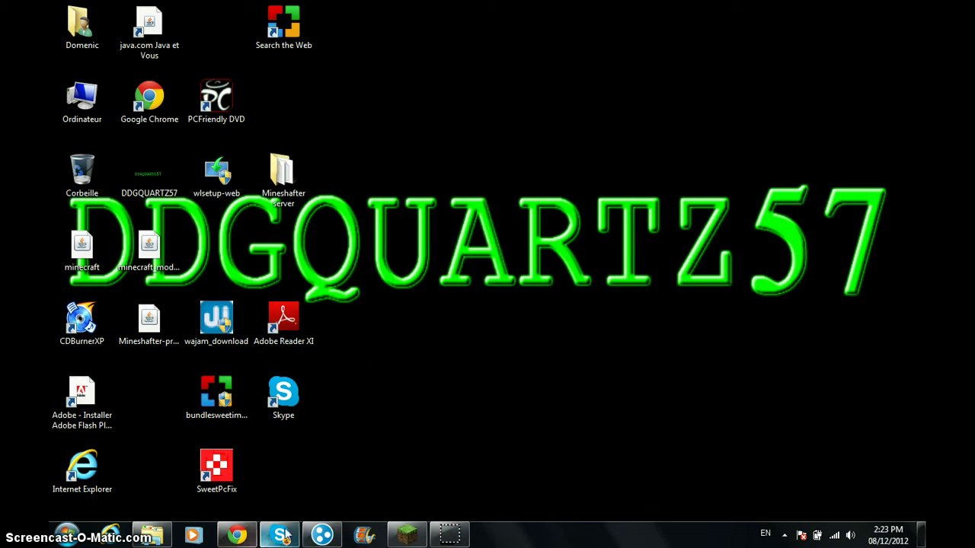
pyautogui.click(238, 535)
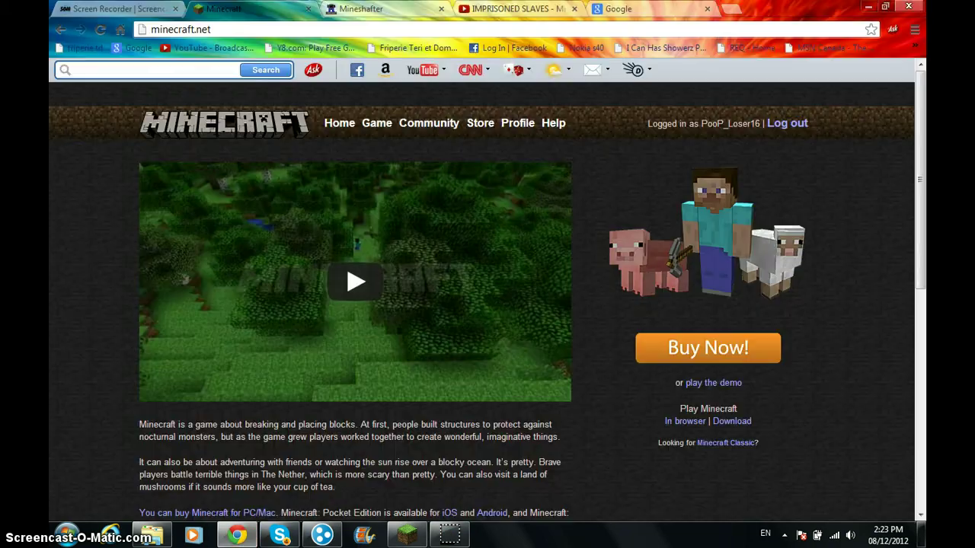
pyautogui.click(647, 10)
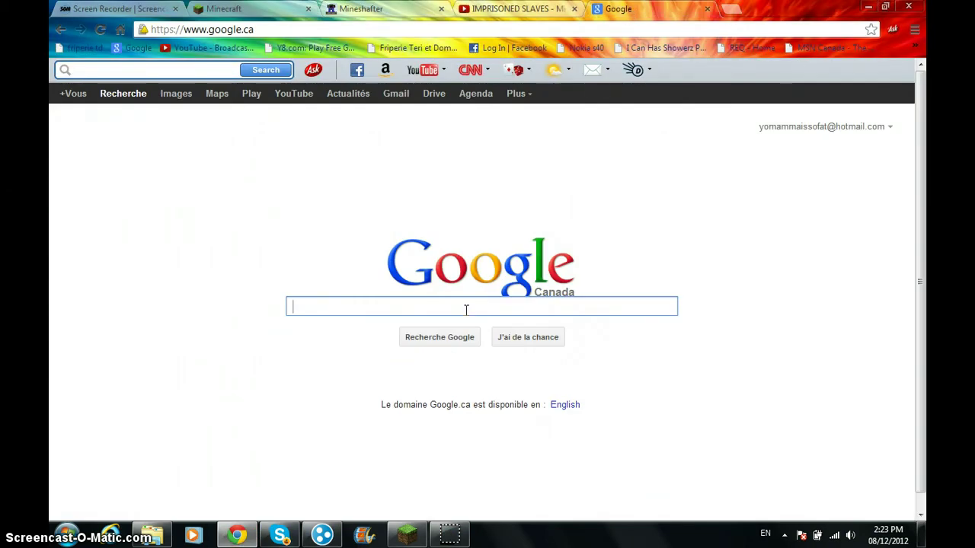
# Step: Search 'log me in hamachi', open the Hamachi download page and accept its export terms
pyautogui.write('log ')
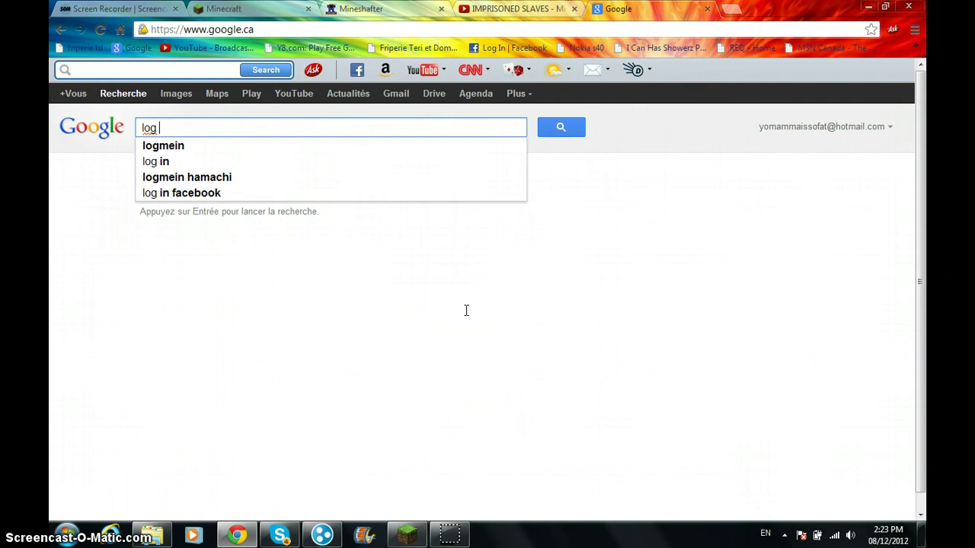
pyautogui.write('me in h')
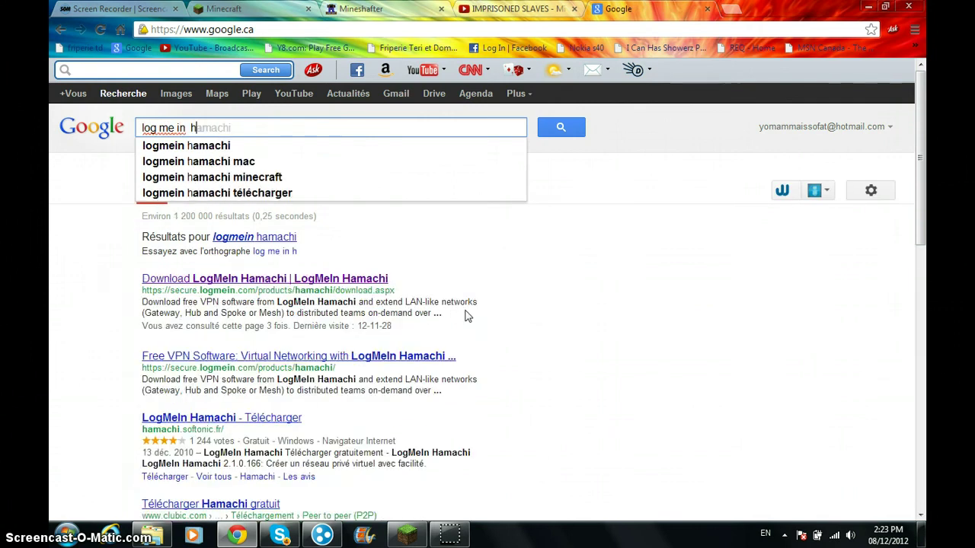
pyautogui.click(311, 280)
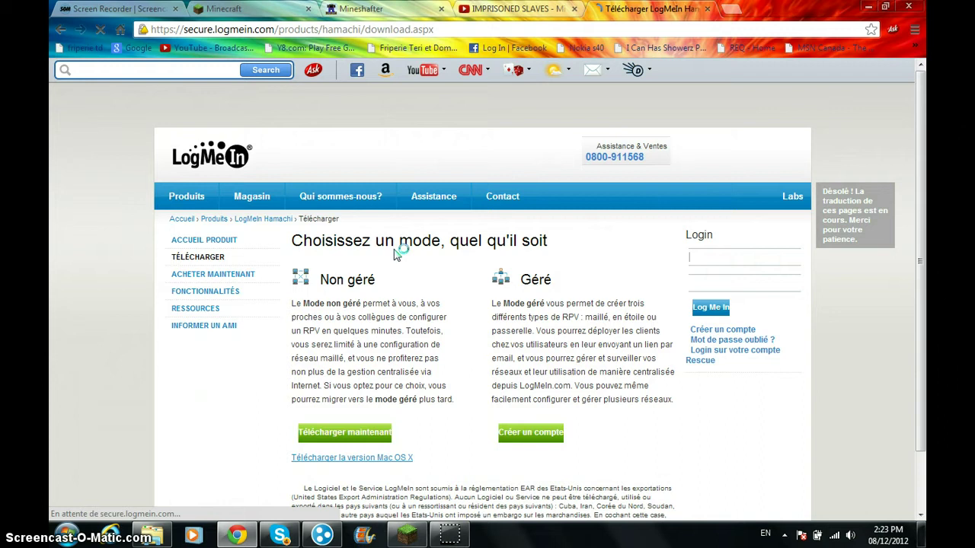
pyautogui.scroll(-1, 394, 250)
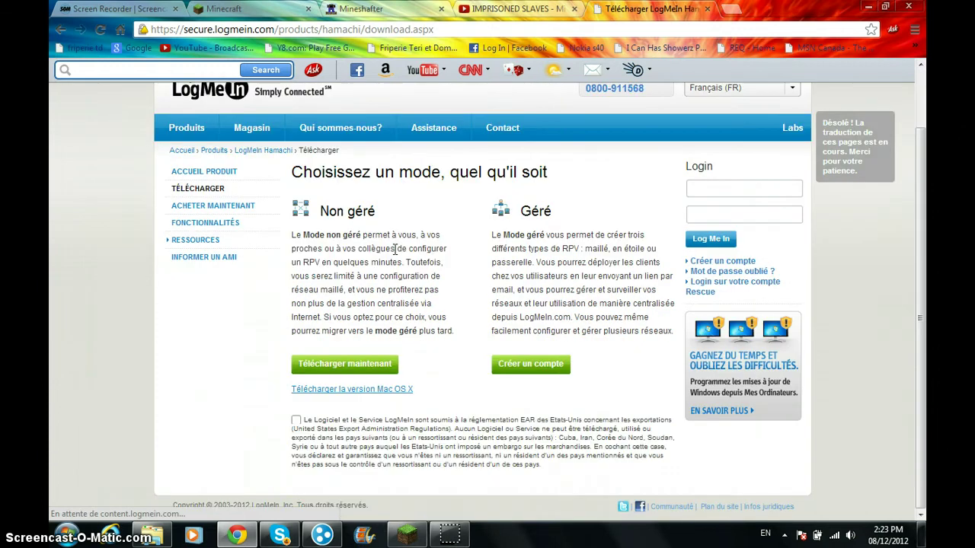
pyautogui.click(296, 421)
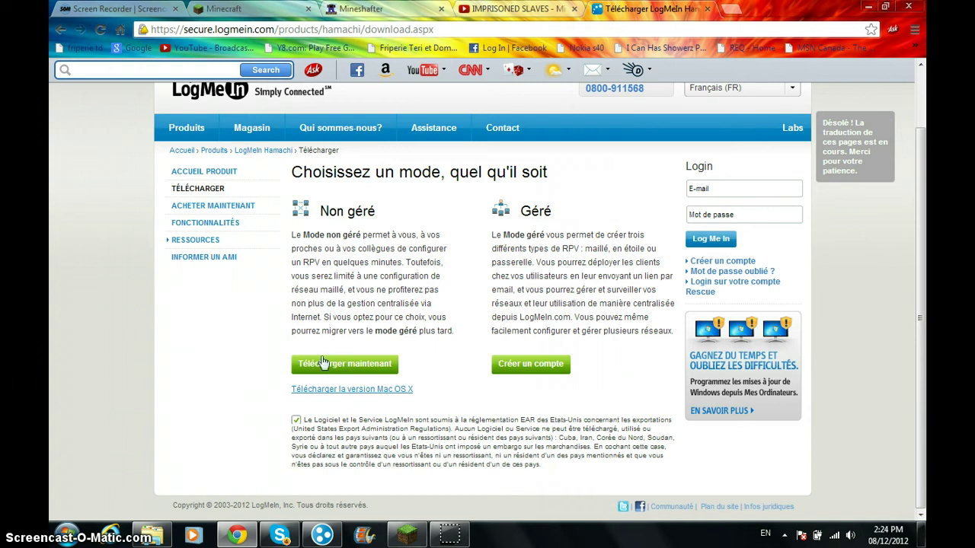
pyautogui.click(325, 537)
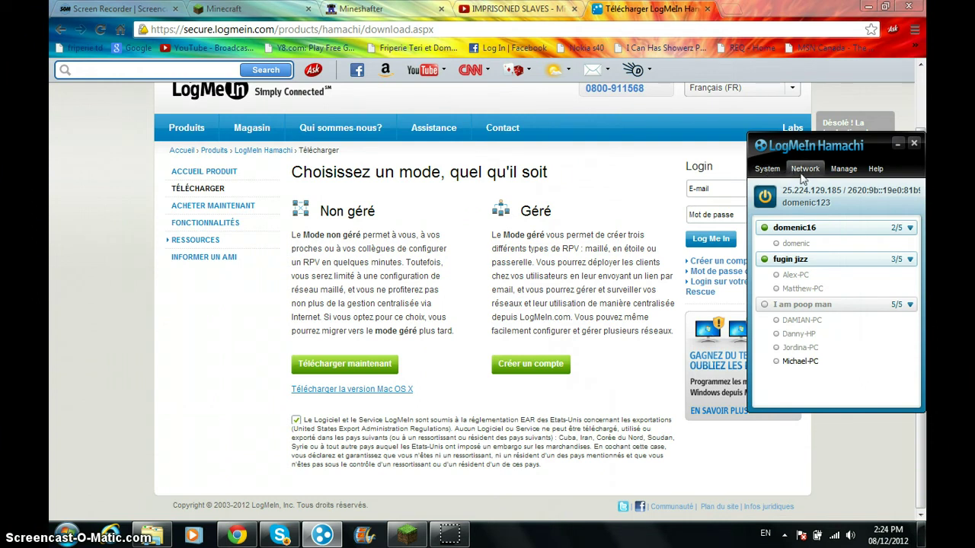
pyautogui.click(804, 168)
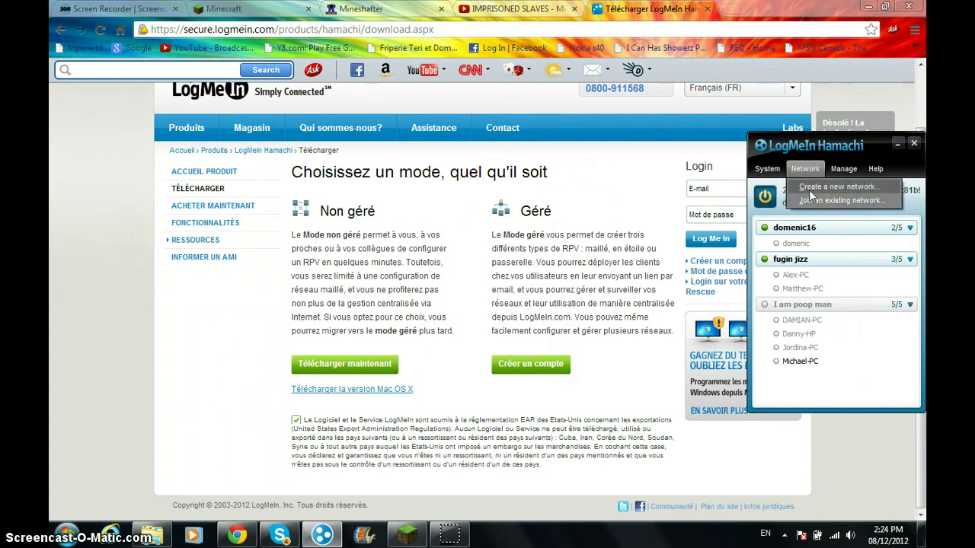
pyautogui.click(811, 201)
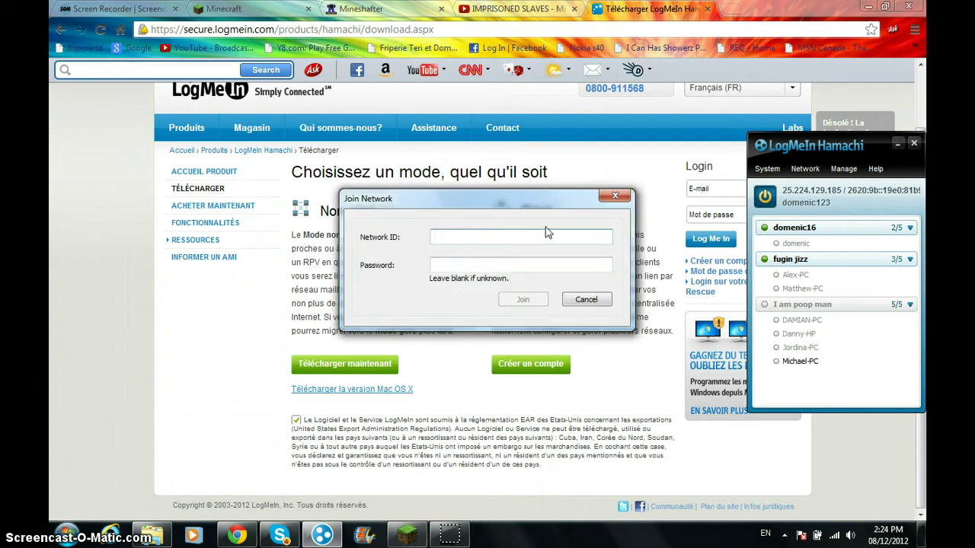
pyautogui.click(615, 196)
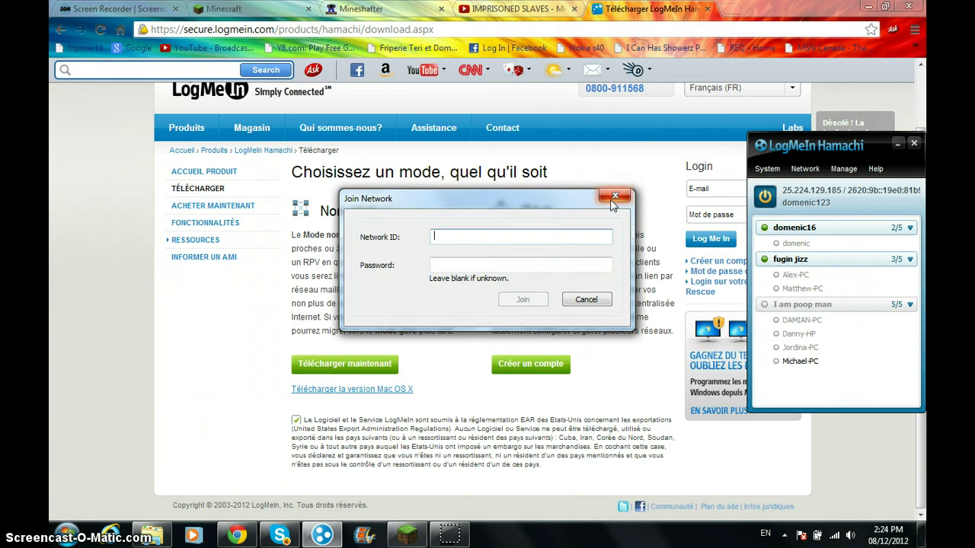
pyautogui.click(899, 144)
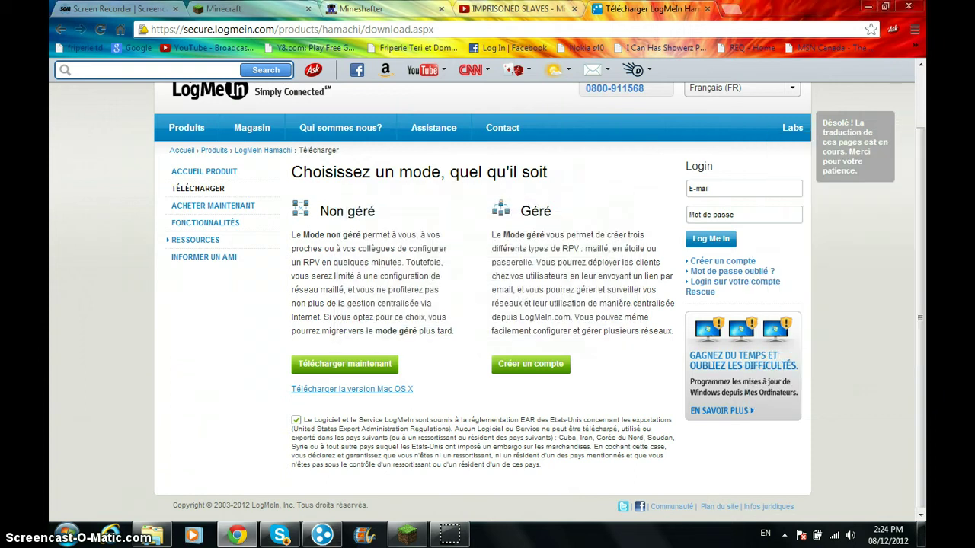
# Step: Close the Hamachi tab, open the minecraft.net download page, and minimize Chrome
pyautogui.click(706, 9)
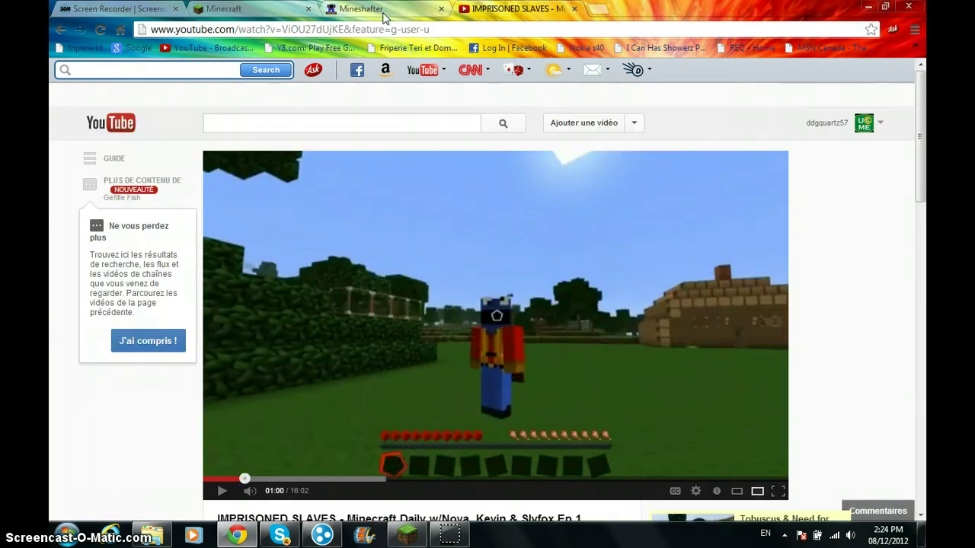
pyautogui.click(229, 8)
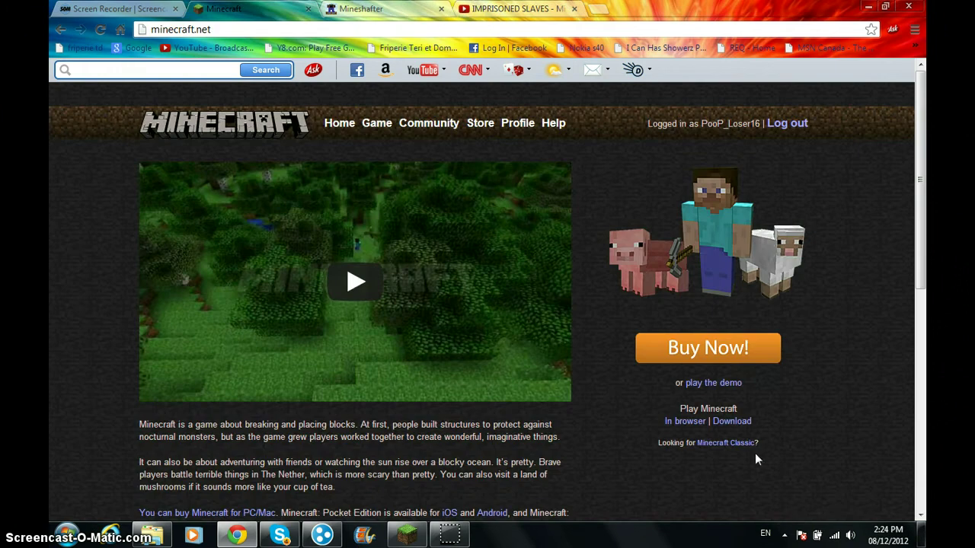
pyautogui.click(743, 424)
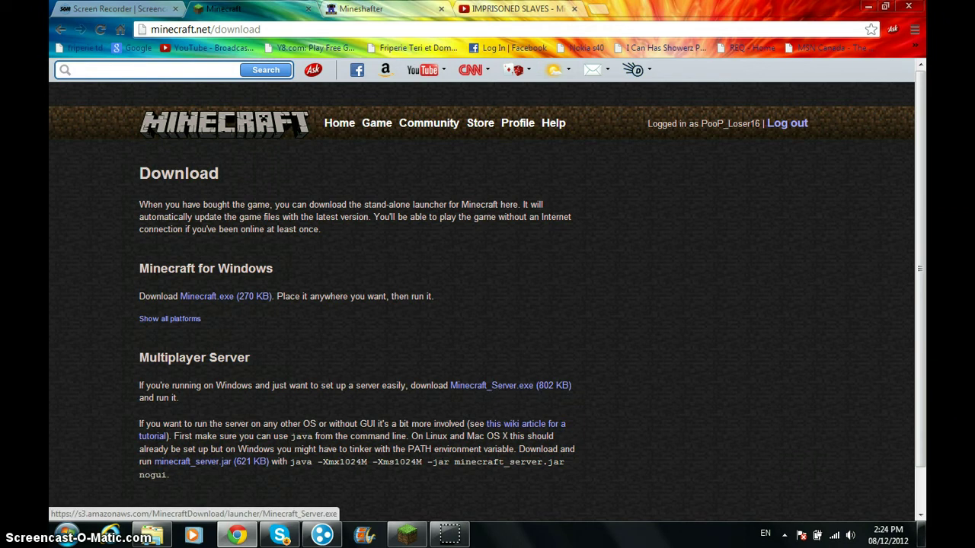
pyautogui.click(868, 7)
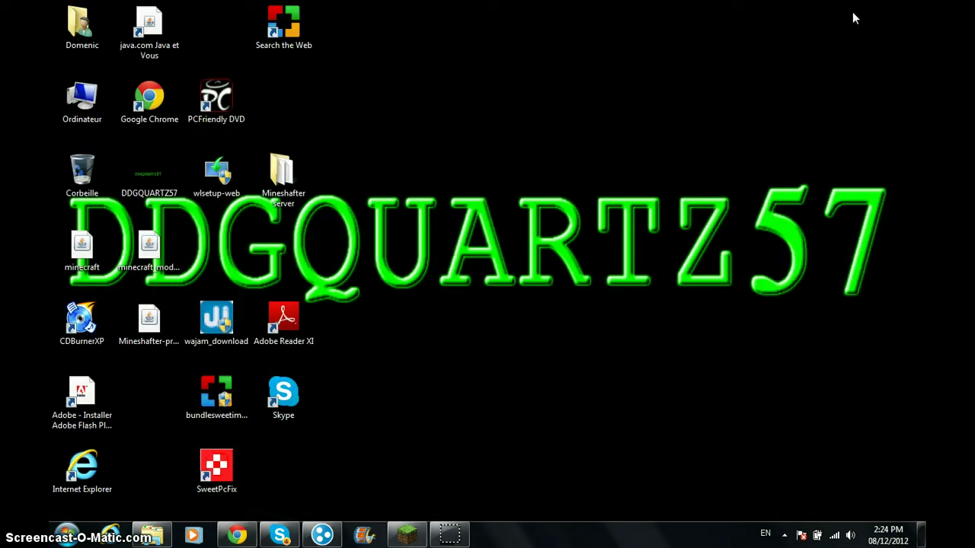
# Step: Open the Mineshafter server folder and launch Minecraft_Server
pyautogui.click(281, 181)
pyautogui.doubleClick(281, 182)
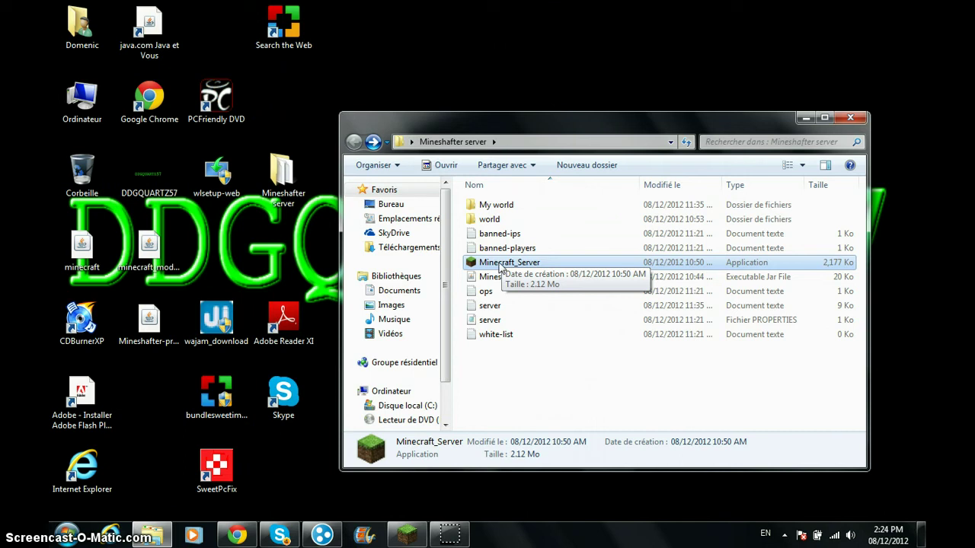
pyautogui.doubleClick(500, 267)
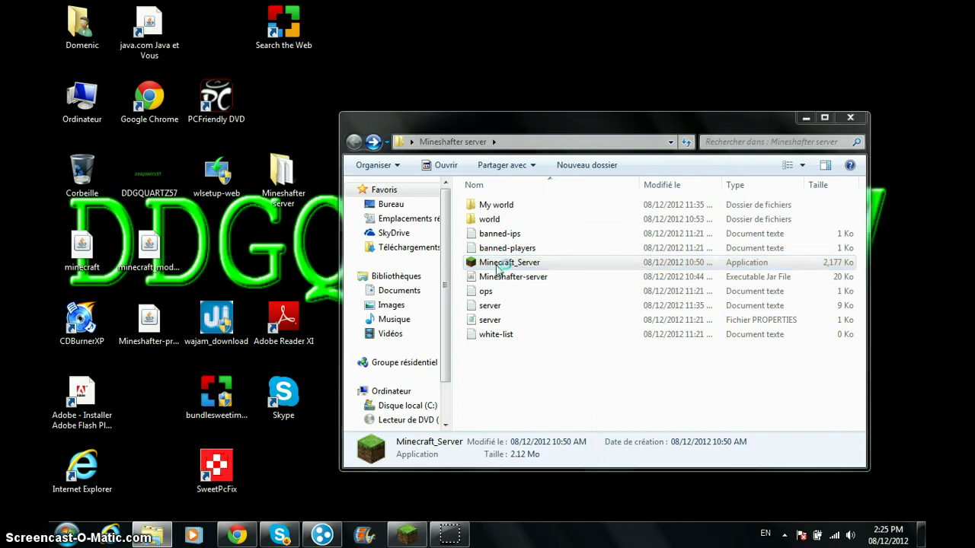
# Step: Allow the server past the security warning, save the world with save-all, and minimize it
pyautogui.click(525, 275)
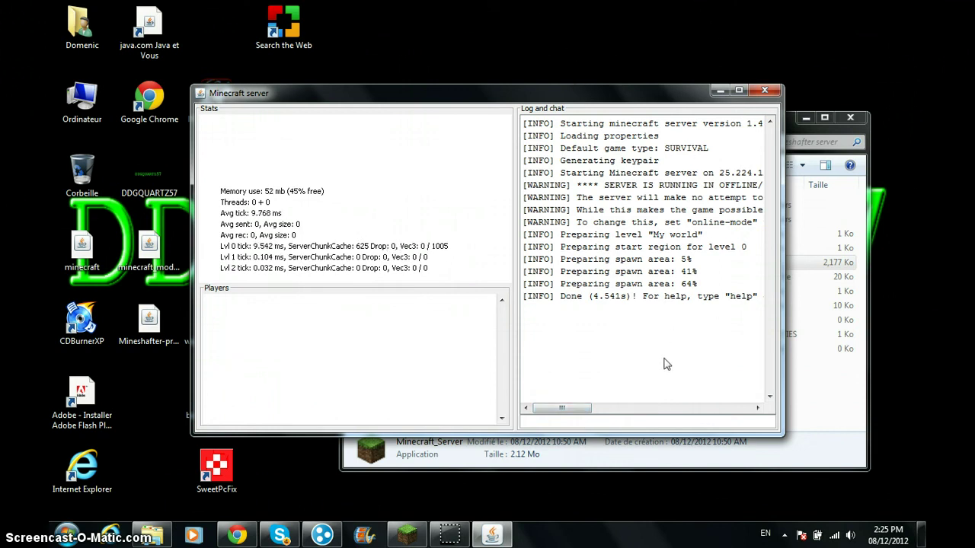
pyautogui.write('save-')
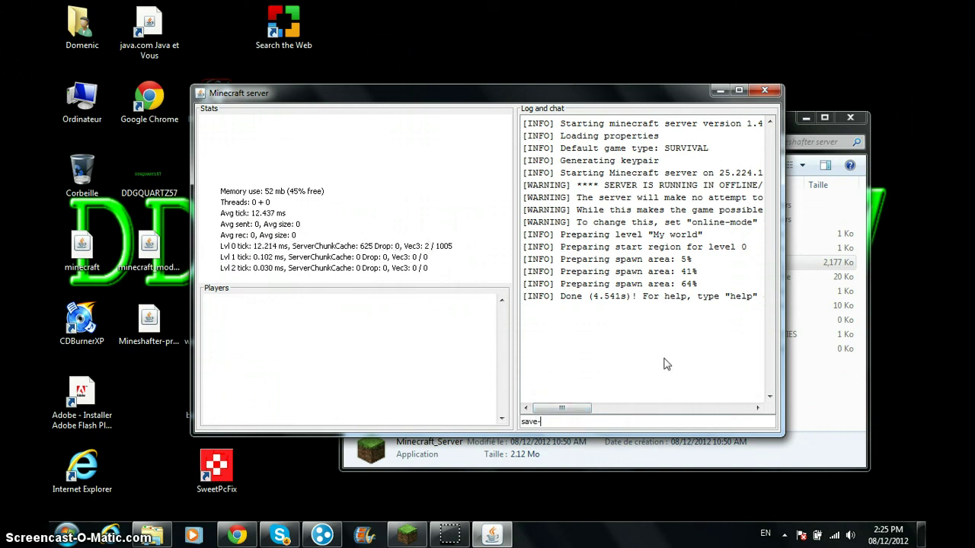
pyautogui.write('all')
pyautogui.press('Return')
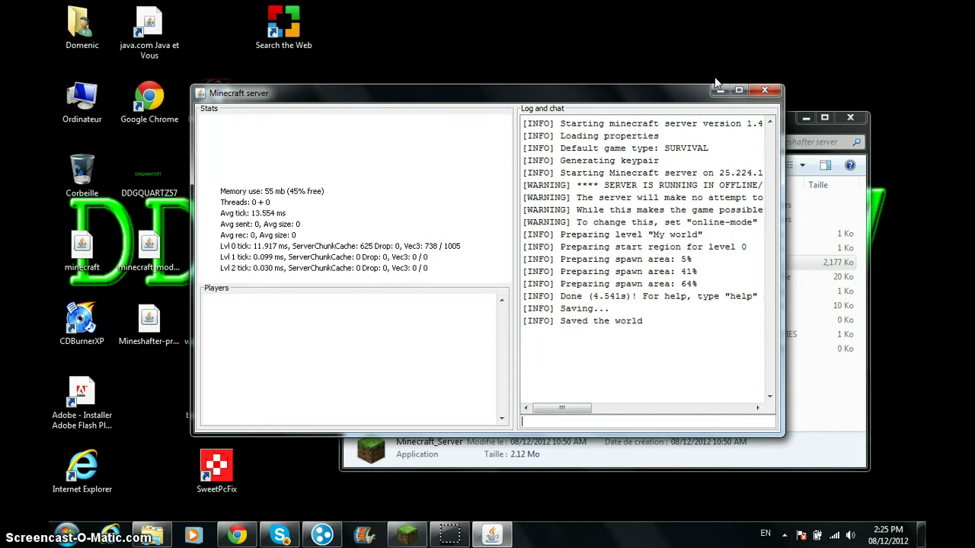
pyautogui.click(719, 91)
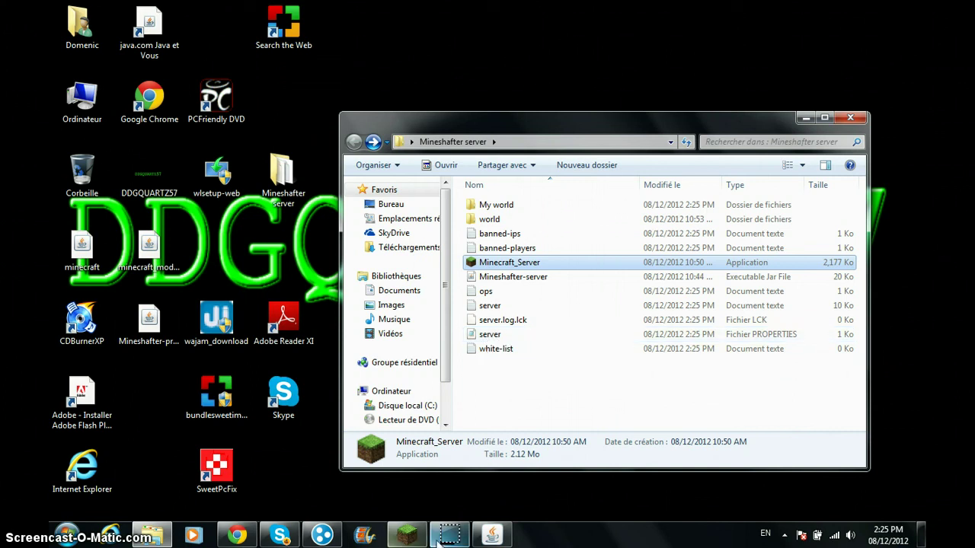
# Step: Check Chrome's Mineshafter downloads tab, then minimize the browser to reach the server folder
pyautogui.click(238, 536)
pyautogui.click(411, 8)
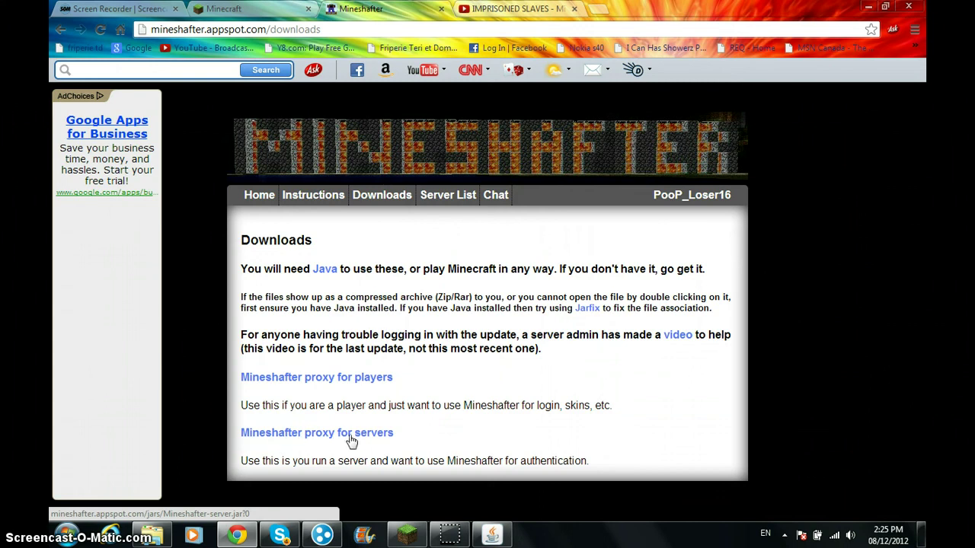
pyautogui.click(868, 7)
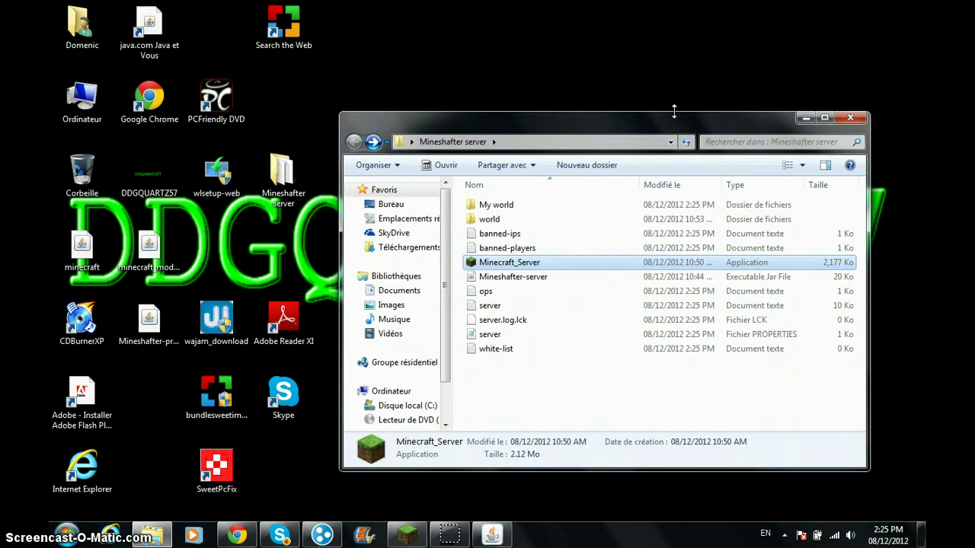
# Step: Set server-ip in server.properties to the Hamachi address 25.224.129.185 and save the file
pyautogui.doubleClick(492, 335)
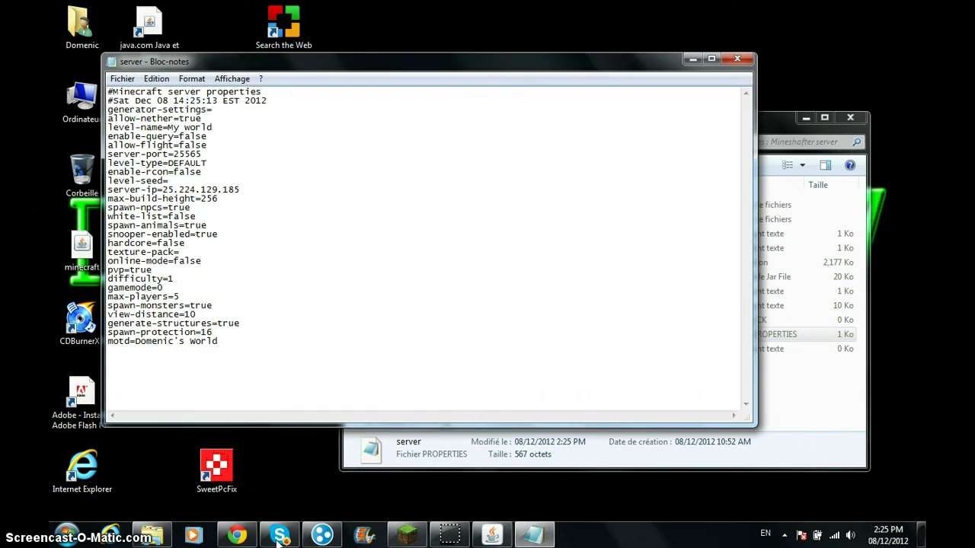
pyautogui.click(323, 535)
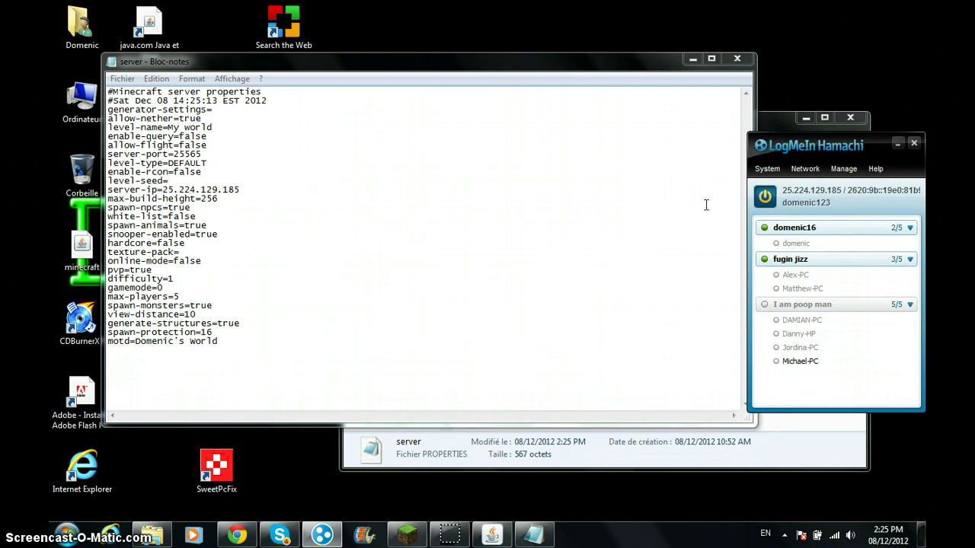
pyautogui.click(790, 195)
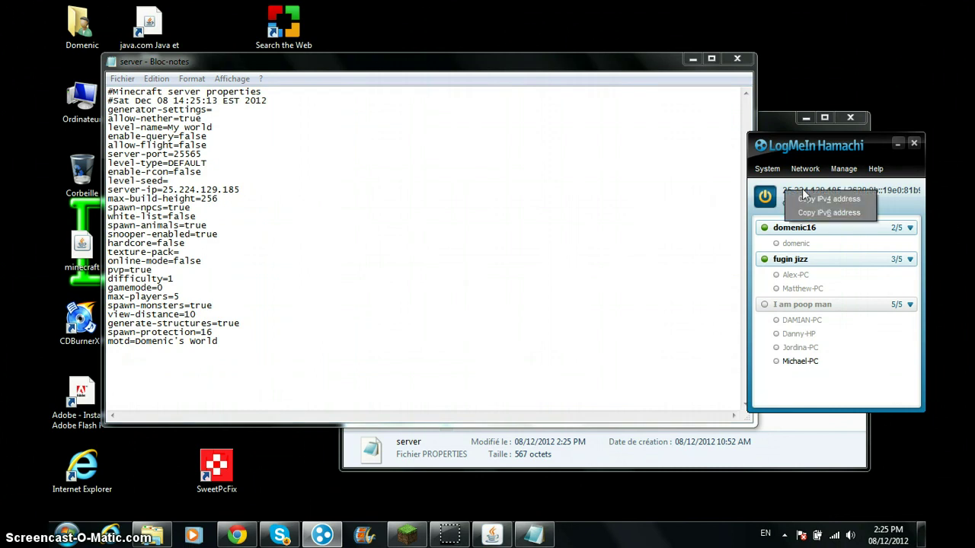
pyautogui.click(872, 82)
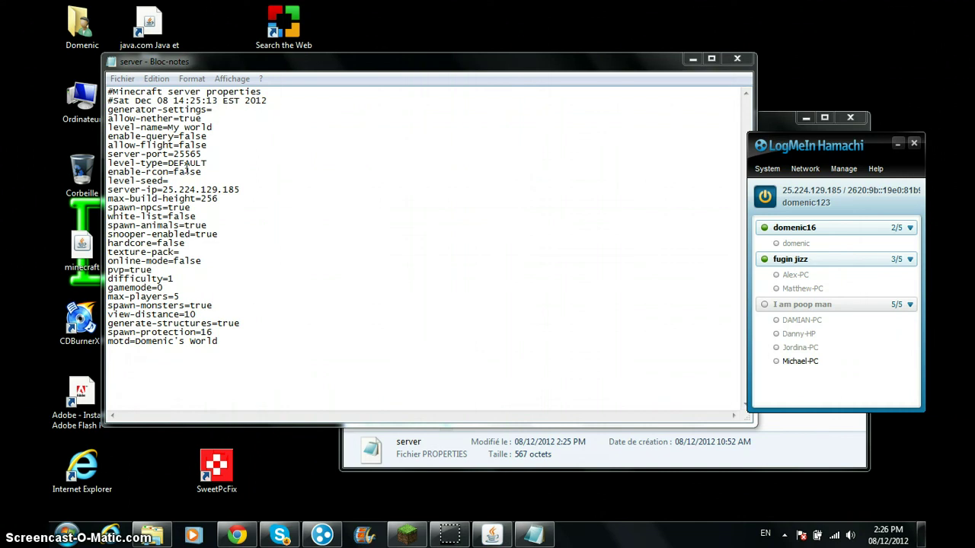
pyautogui.click(121, 79)
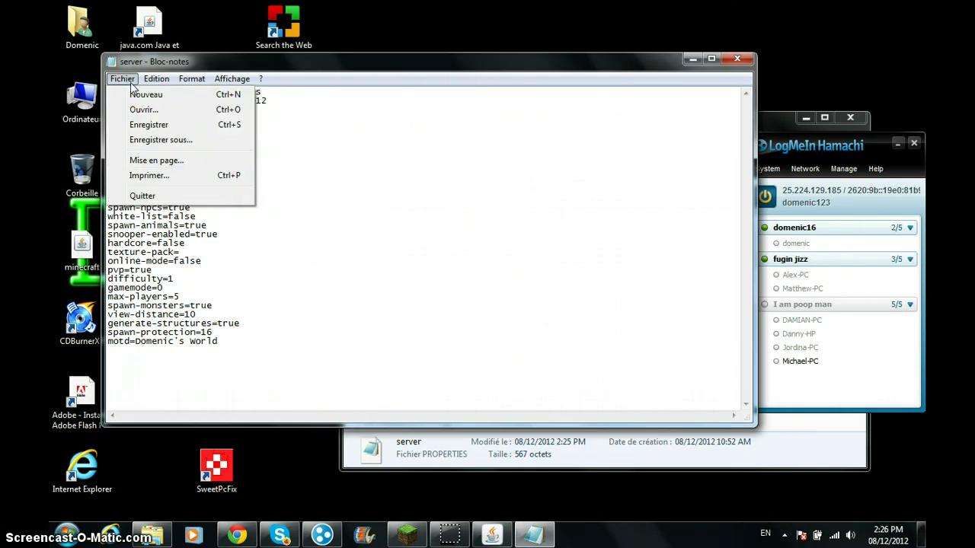
pyautogui.click(134, 124)
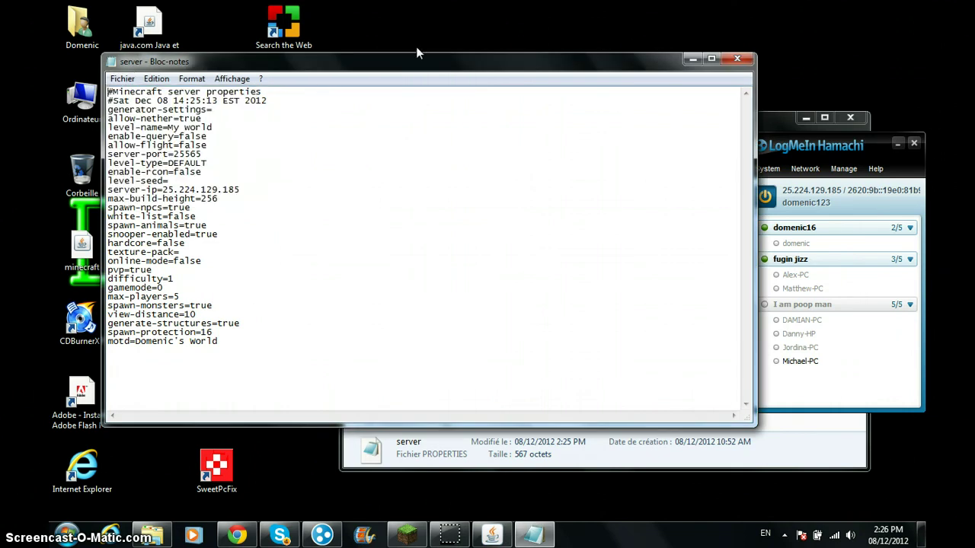
# Step: Close Notepad and Hamachi, minimize the server folder, and start the Mineshafter proxy launcher
pyautogui.click(737, 59)
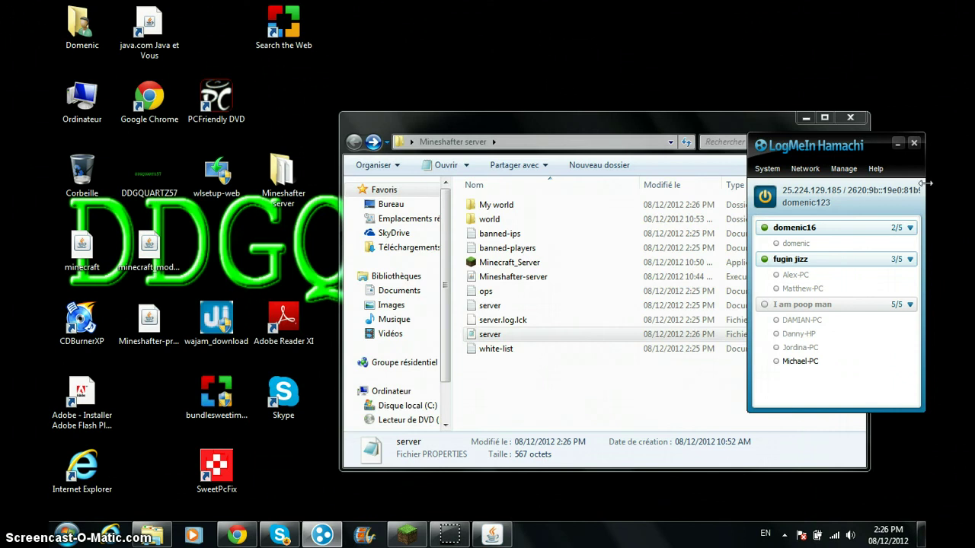
pyautogui.click(914, 144)
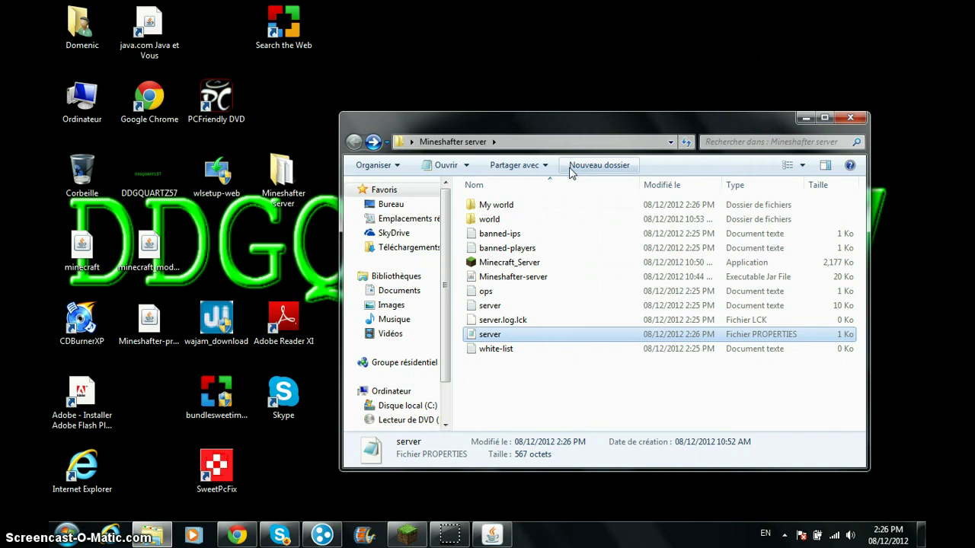
pyautogui.click(805, 118)
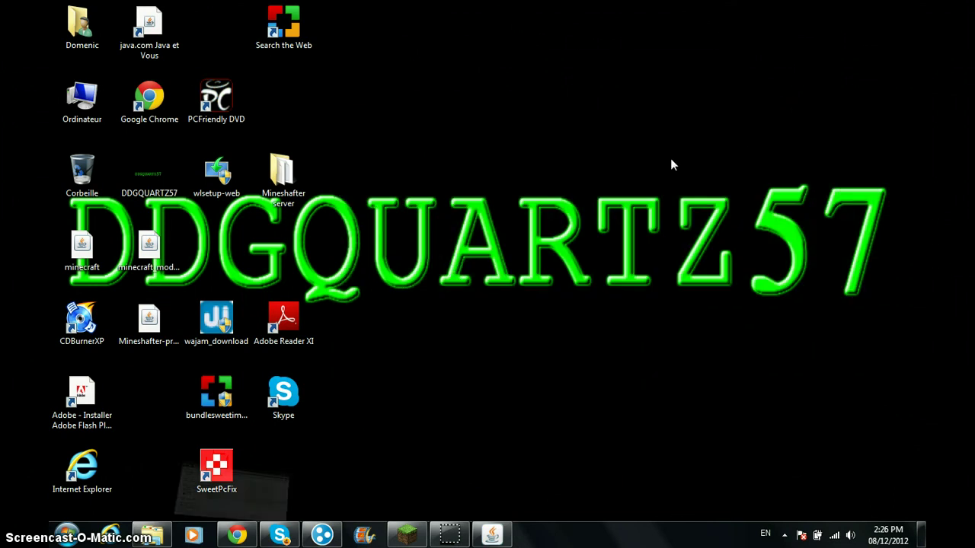
pyautogui.doubleClick(148, 324)
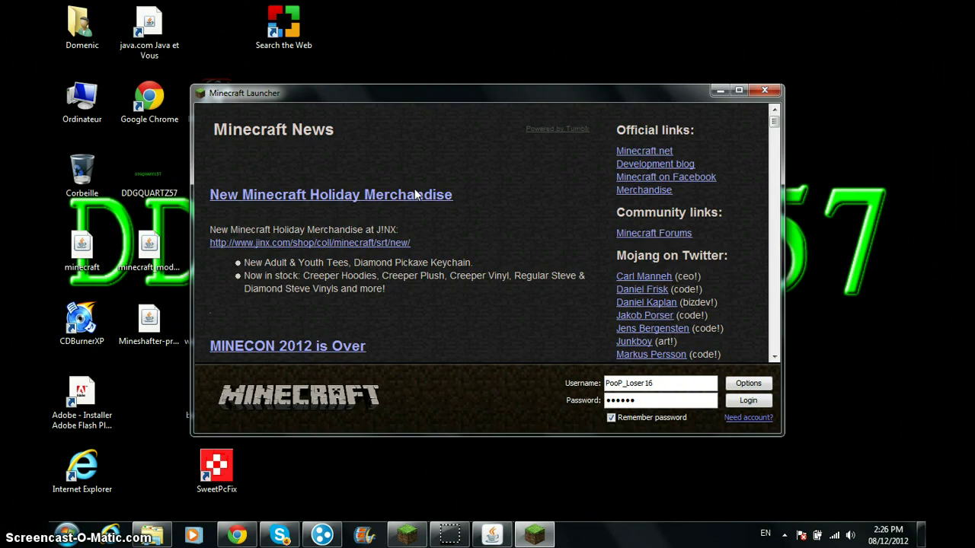
pyautogui.click(322, 535)
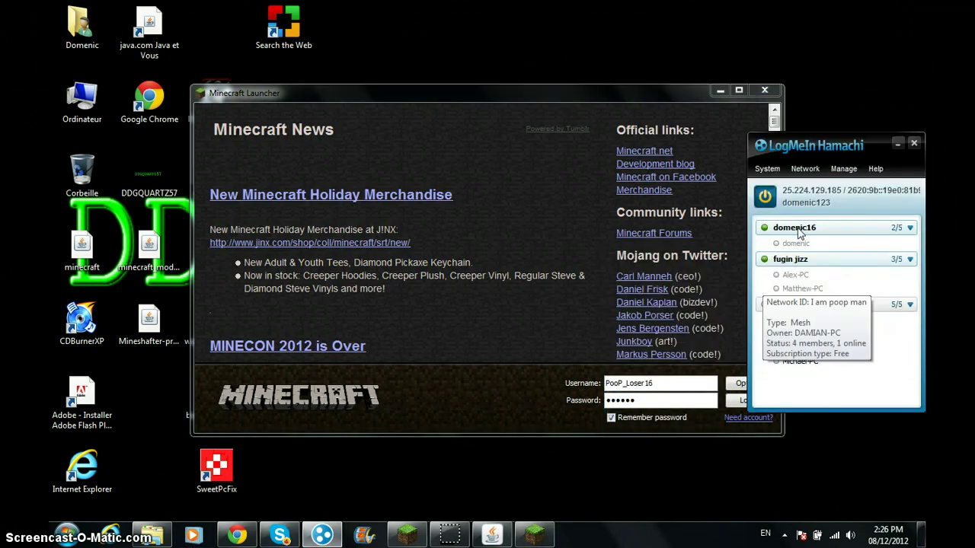
pyautogui.moveTo(830, 229)
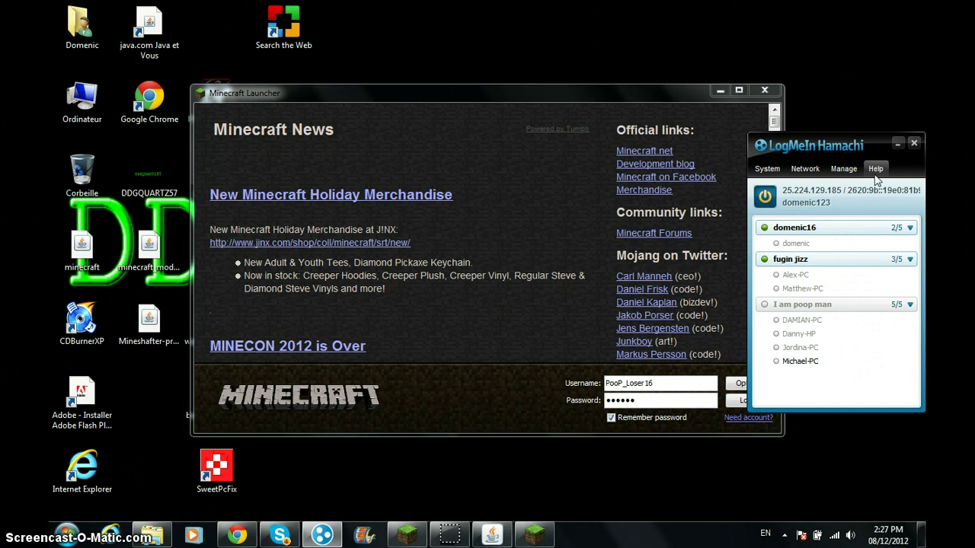
pyautogui.click(896, 144)
# Step: Log in, open the Multiplayer list and begin adding a new server entry
pyautogui.click(759, 400)
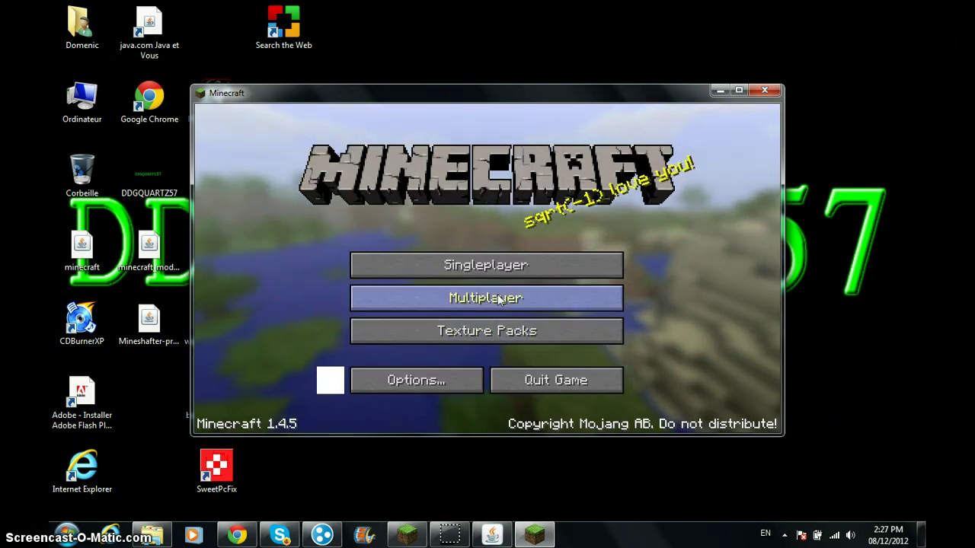
pyautogui.click(498, 300)
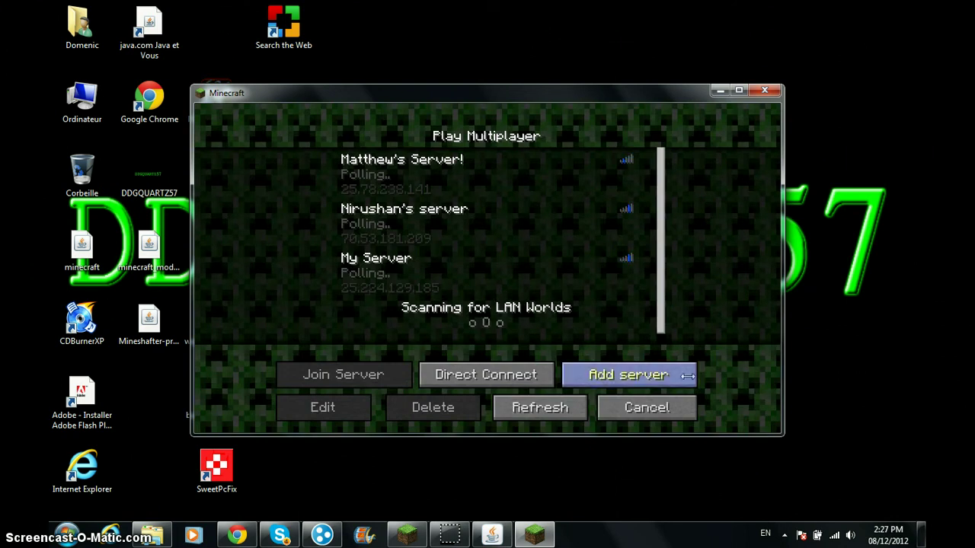
pyautogui.click(658, 374)
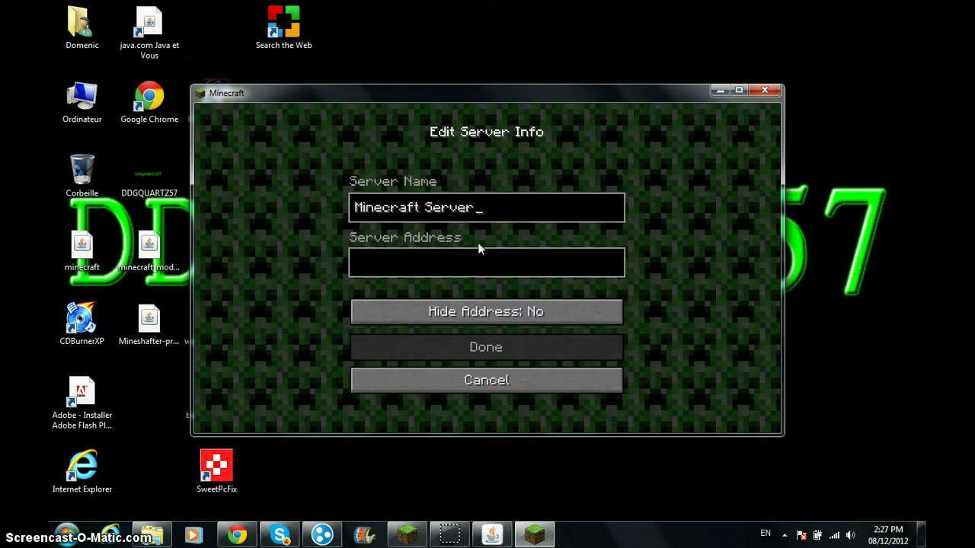
pyautogui.click(398, 267)
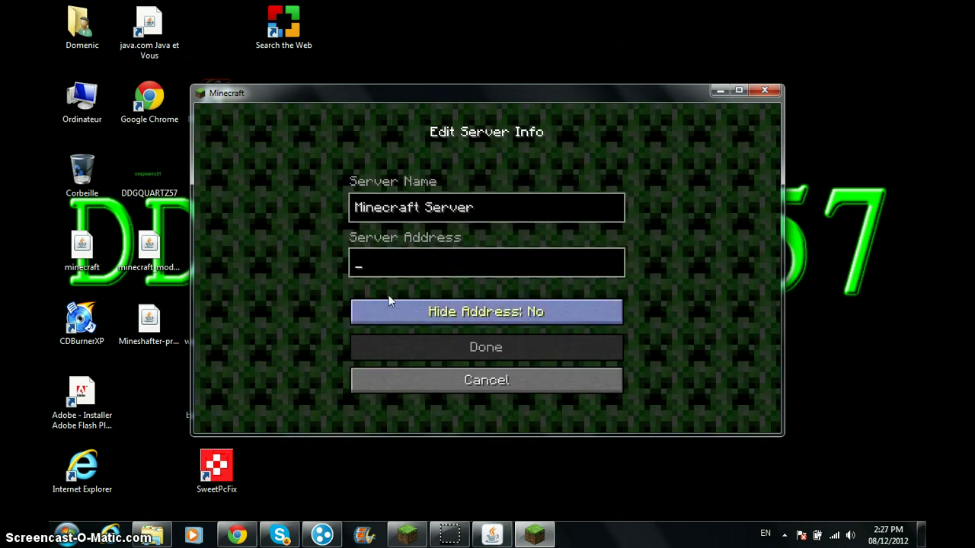
# Step: Close the extra Minecraft title-screen window and check the Hamachi IP address
pyautogui.rightClick(417, 536)
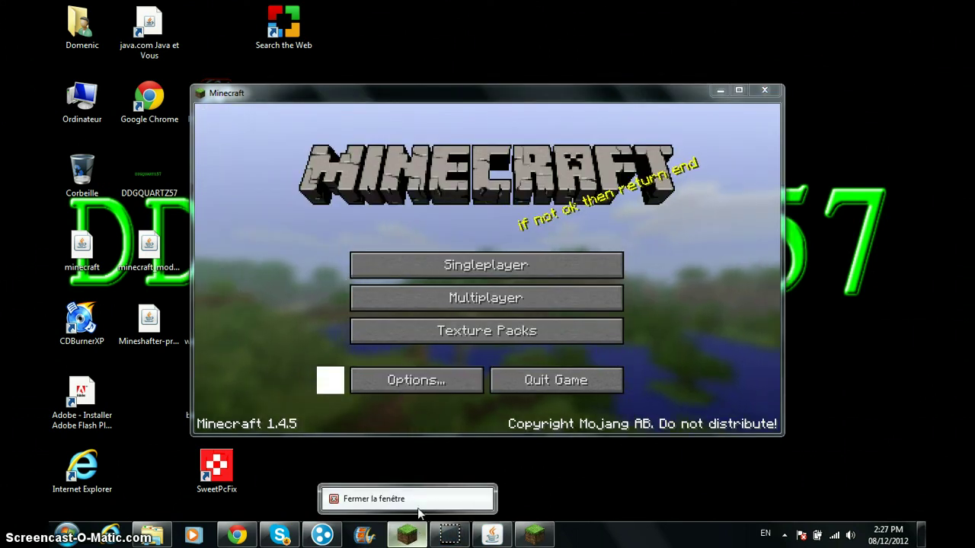
pyautogui.click(406, 499)
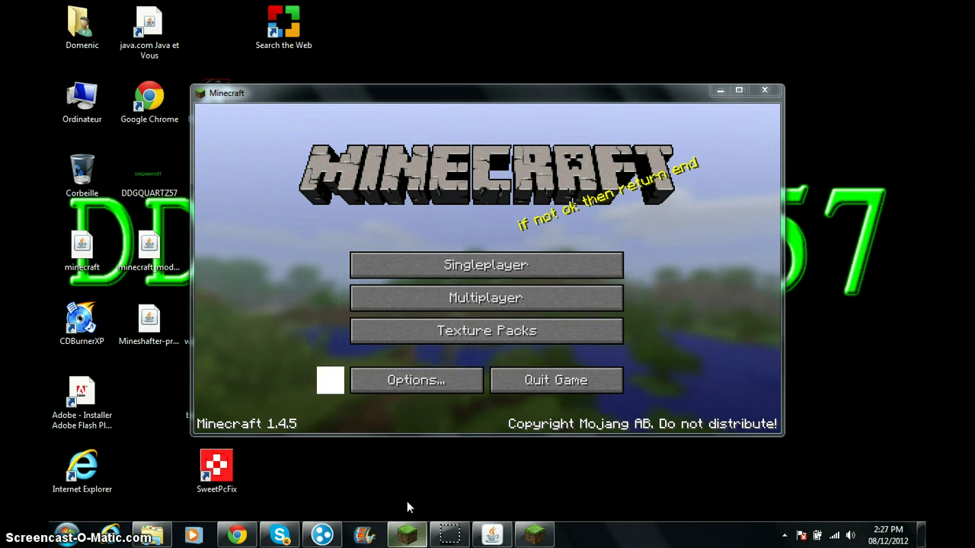
pyautogui.click(765, 91)
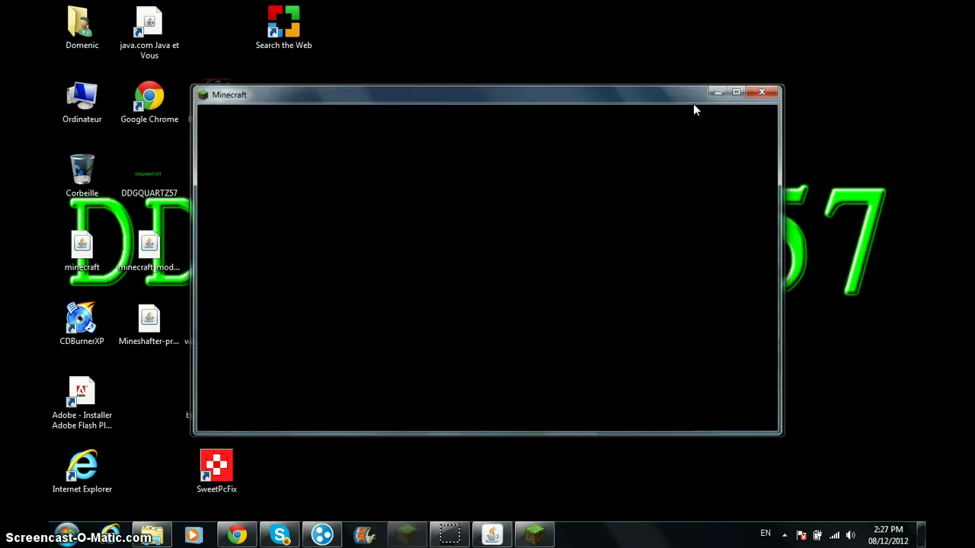
pyautogui.click(322, 535)
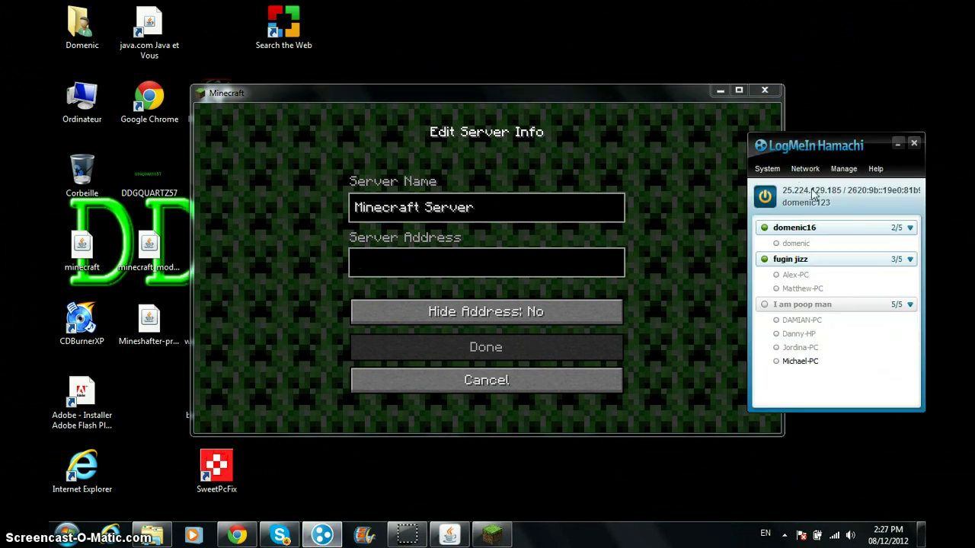
pyautogui.click(899, 145)
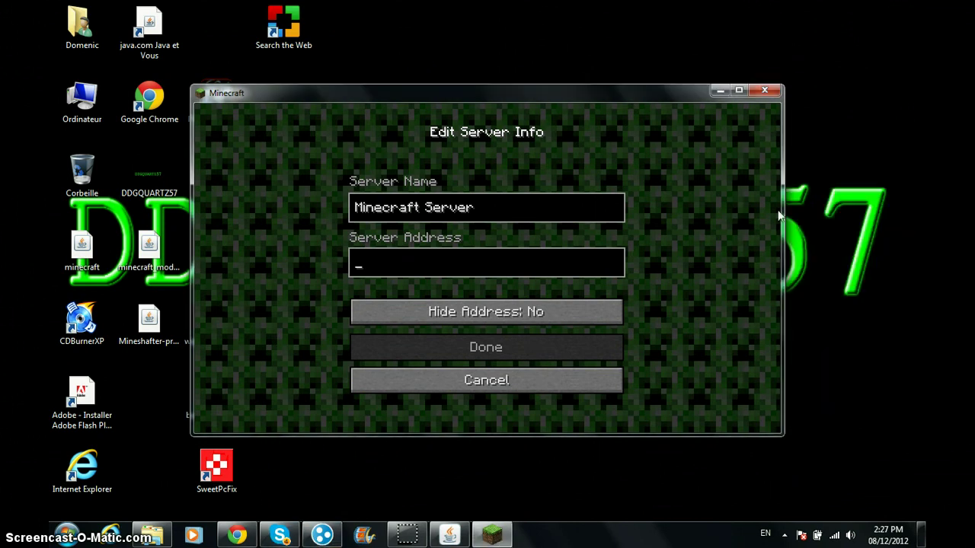
# Step: Join My Server from the multiplayer list and walk to the corridor's far end
pyautogui.click(446, 371)
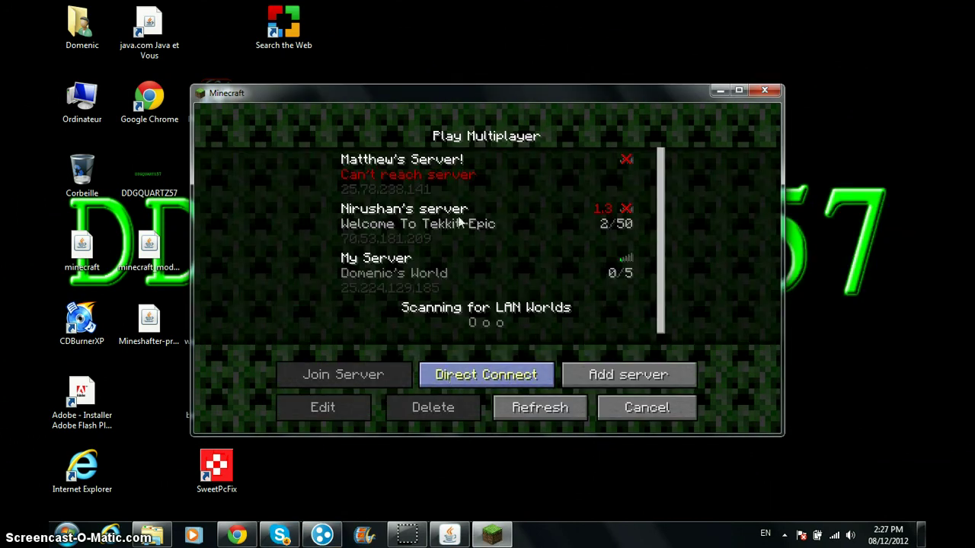
pyautogui.click(447, 285)
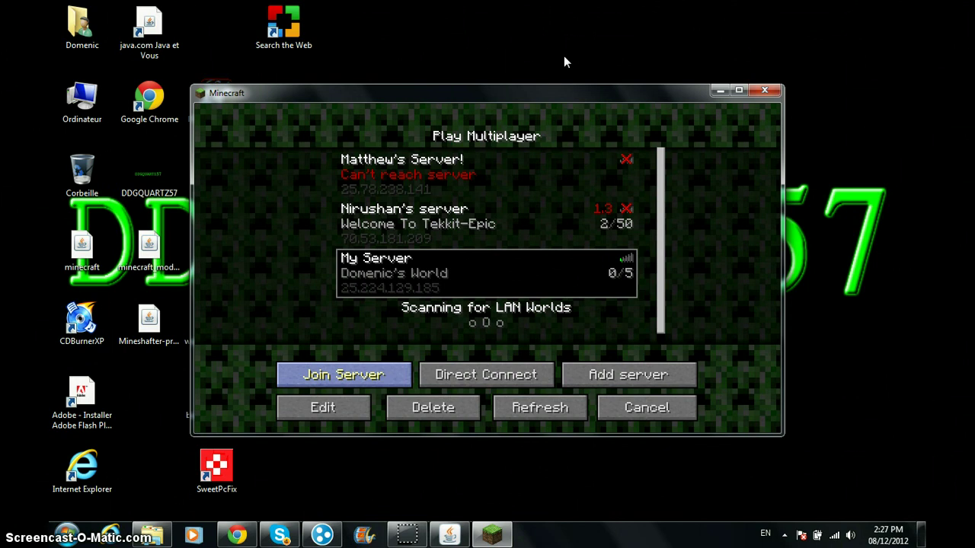
pyautogui.click(388, 375)
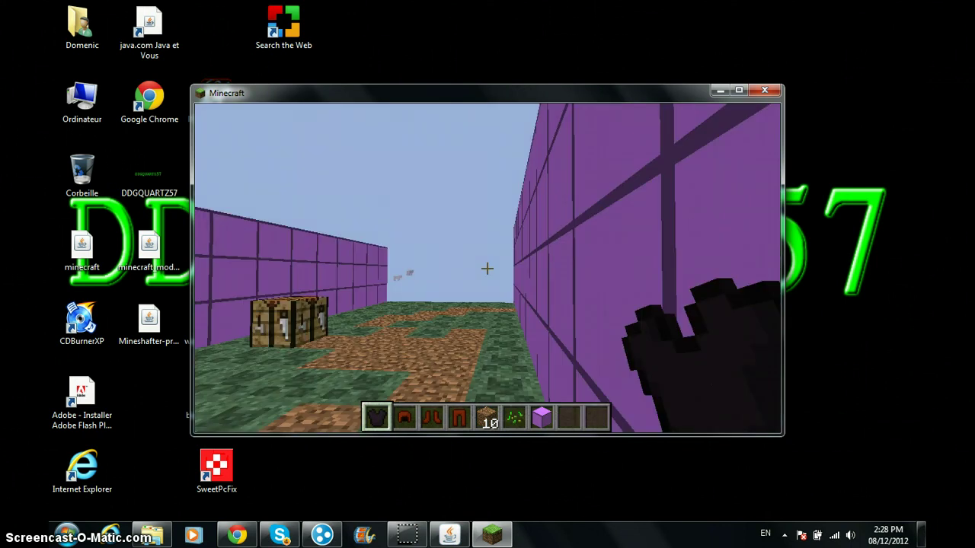
pyautogui.press('s')
pyautogui.press('w')
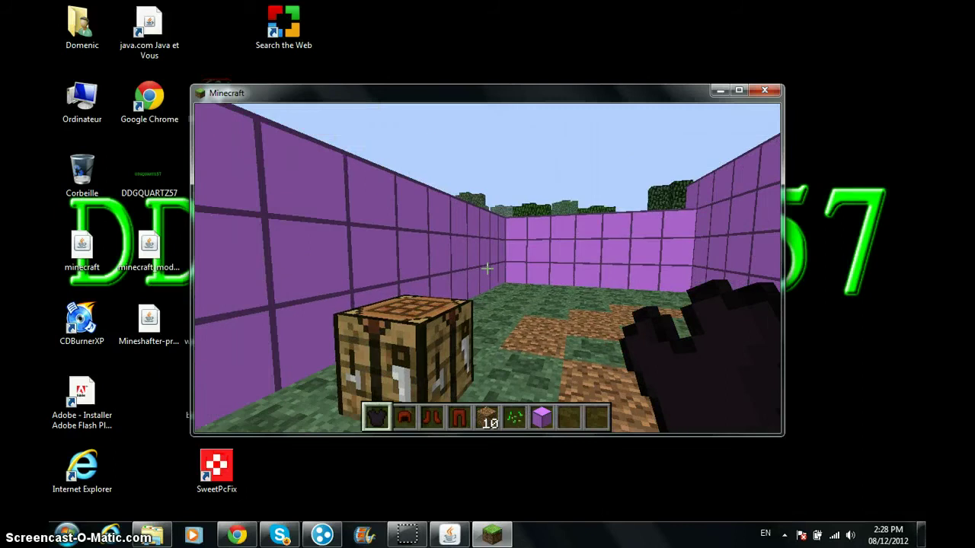
# Step: Switch to survival mode with the /gamemode 0 chat command
pyautogui.press('/')
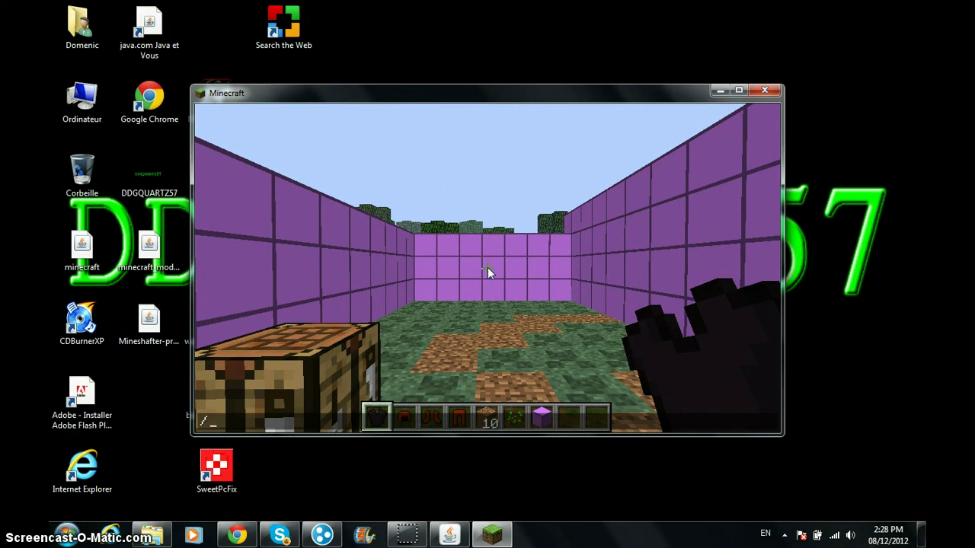
pyautogui.write('gamemode 0')
pyautogui.press('Return')
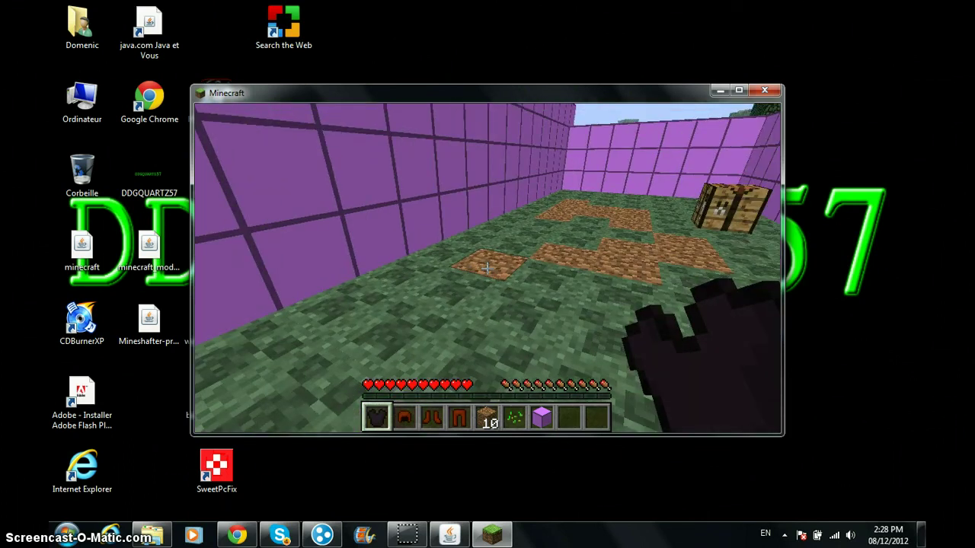
# Step: Walk around over the dirt patches, then pause to leave the server
pyautogui.press('Escape')
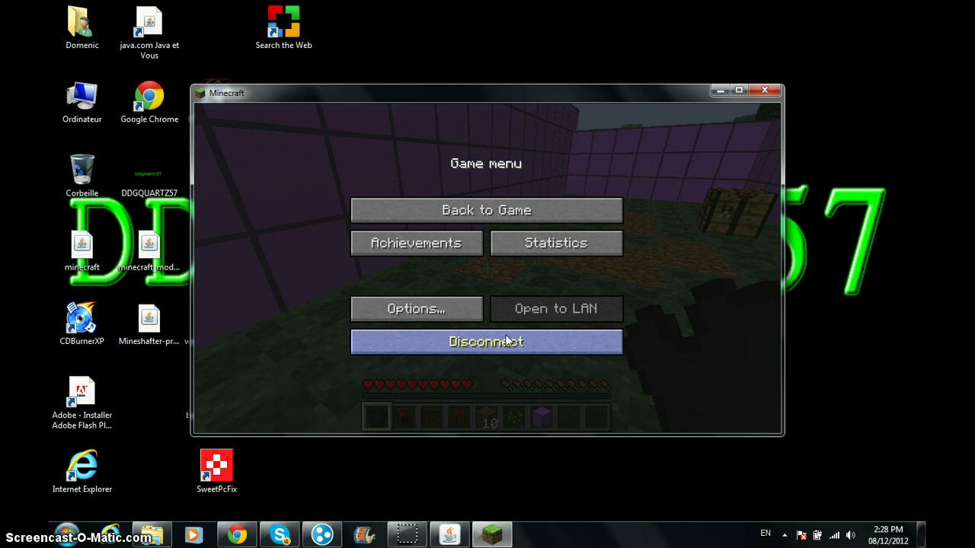
pyautogui.press('Escape')
pyautogui.press('w')
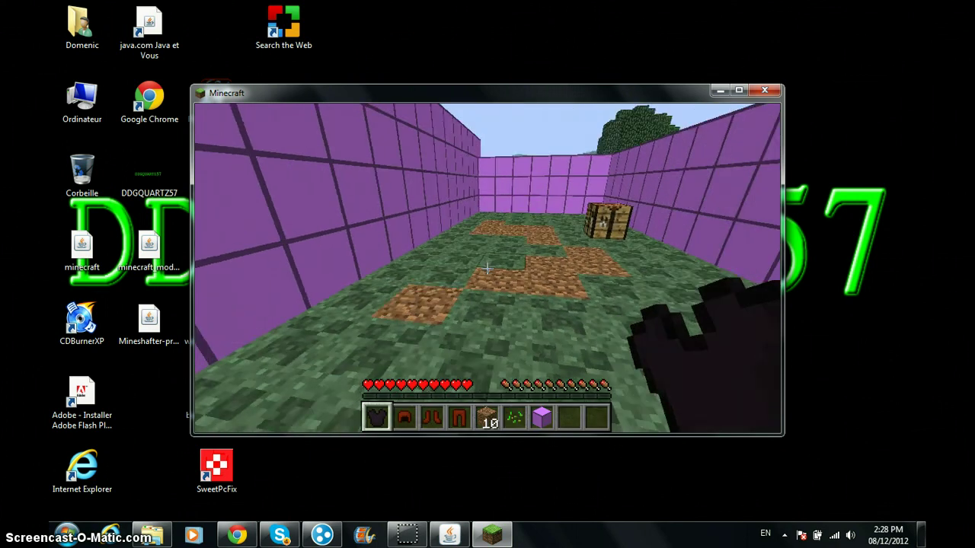
pyautogui.moveTo(487, 268)
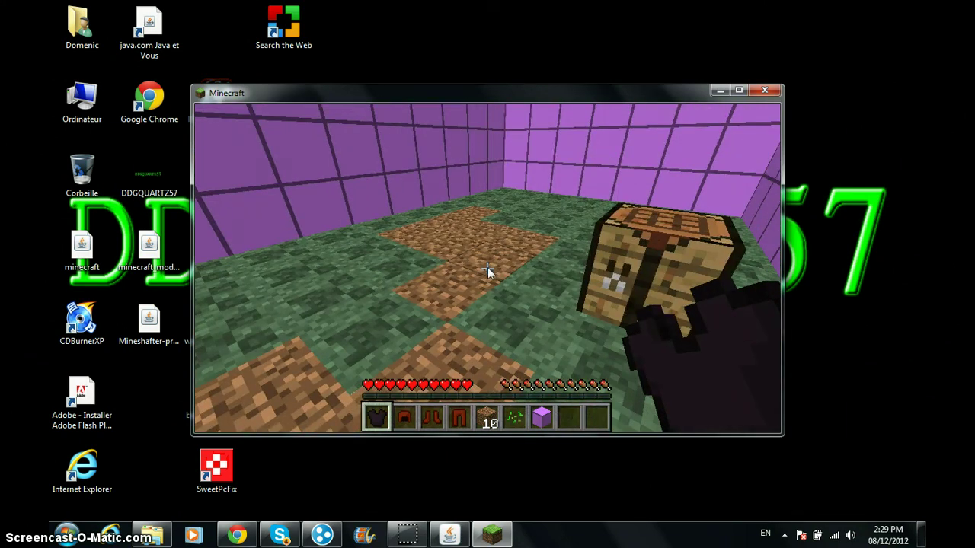
pyautogui.press('Escape')
# Step: Disconnect from the game and minimize the Minecraft server window
pyautogui.click(493, 344)
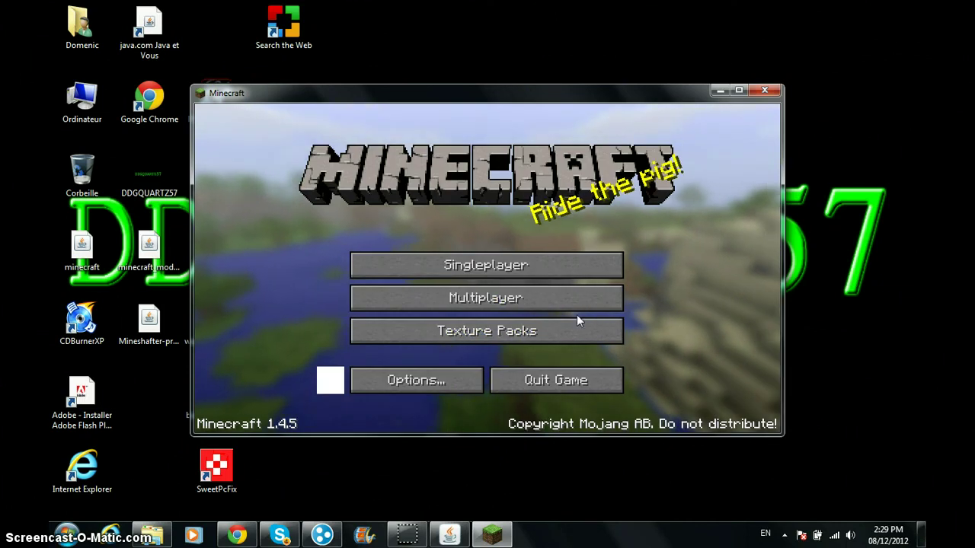
pyautogui.click(450, 535)
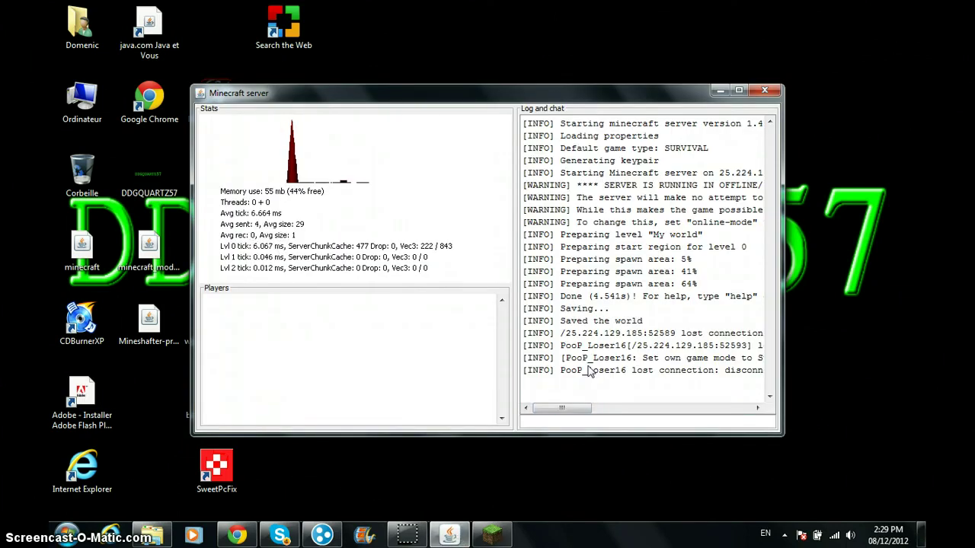
pyautogui.click(719, 91)
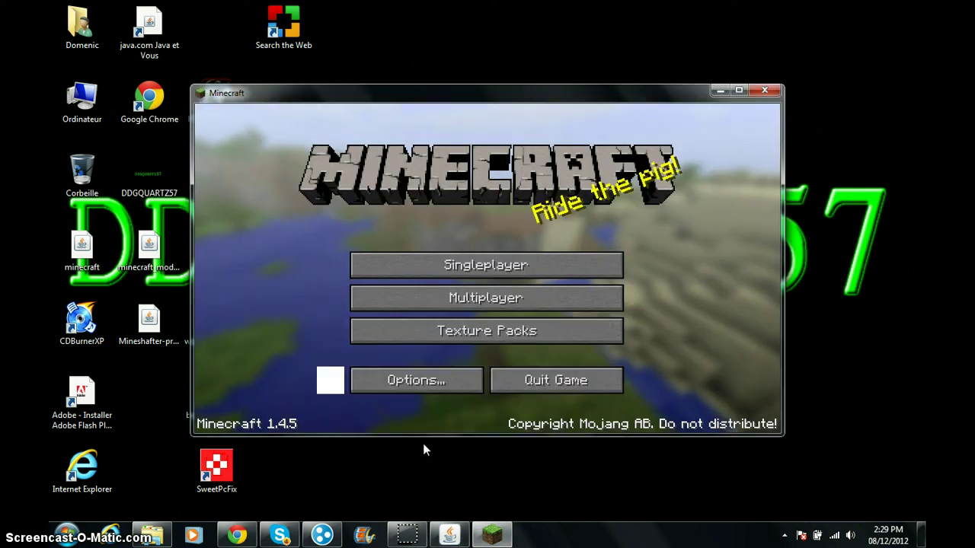
# Step: Add the player's username to ops.txt in the Mineshafter server folder, save, and close Notepad
pyautogui.click(151, 538)
pyautogui.click(488, 294)
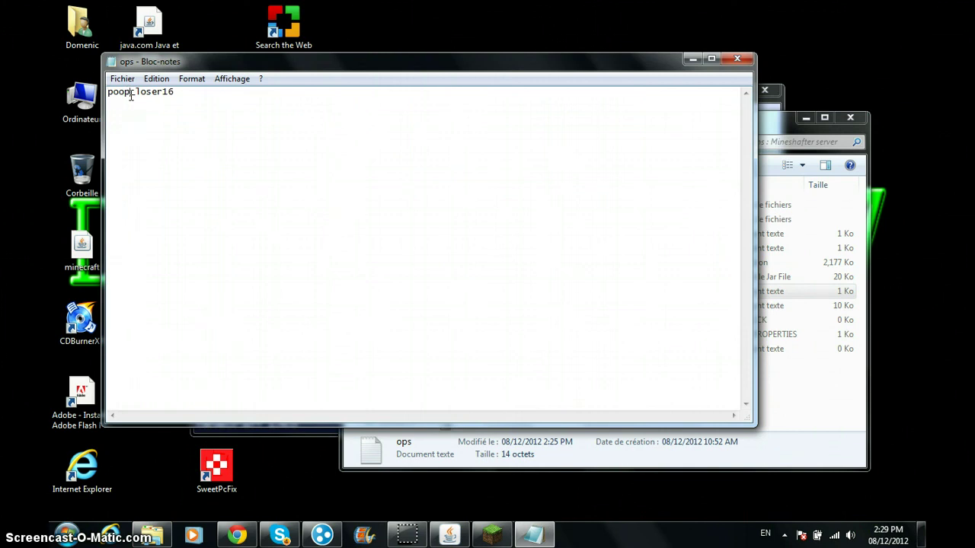
pyautogui.click(121, 79)
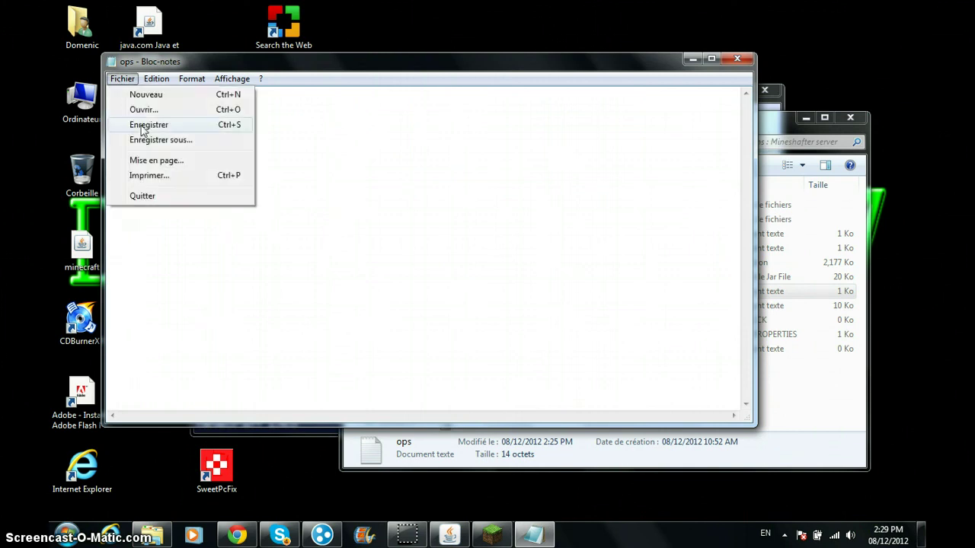
pyautogui.click(142, 124)
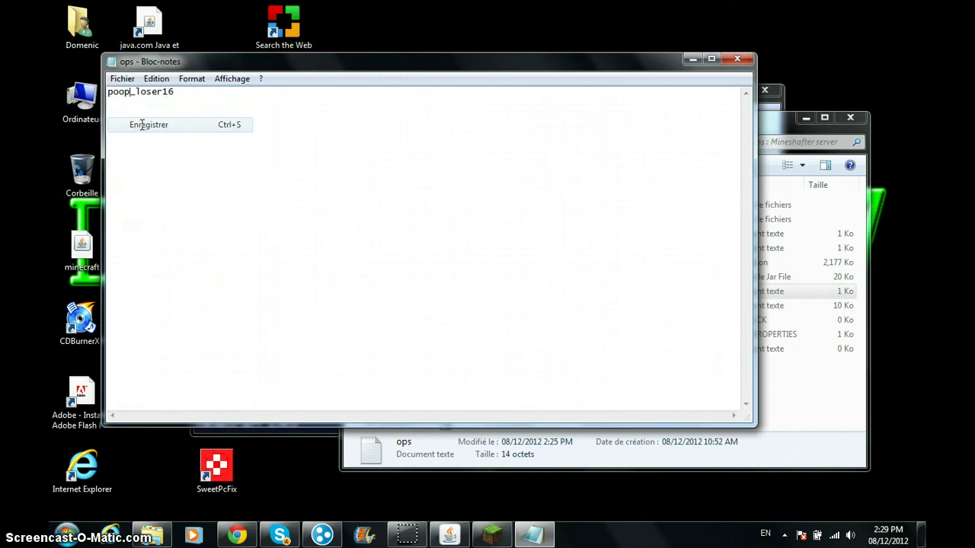
pyautogui.click(735, 60)
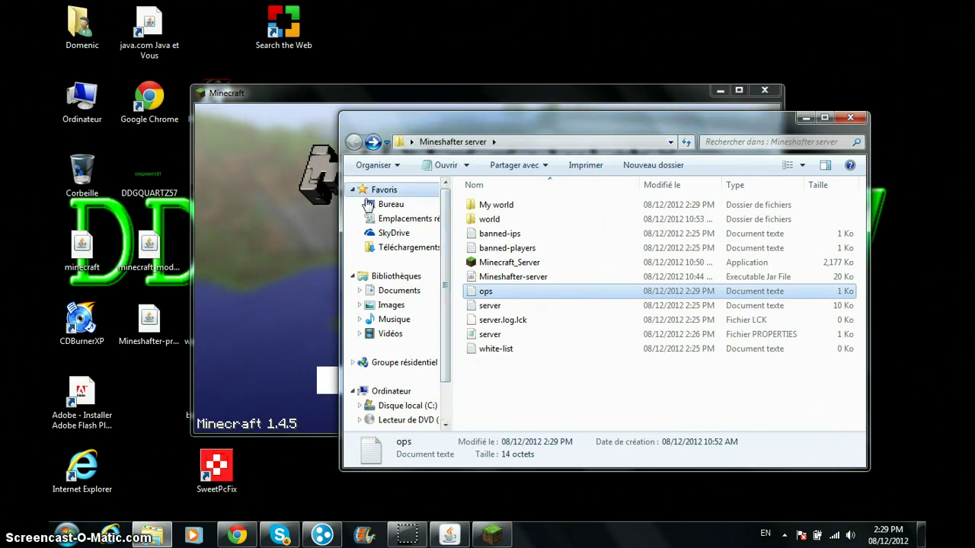
# Step: Run save-all and then stop in the server console to save the world and shut down
pyautogui.click(450, 535)
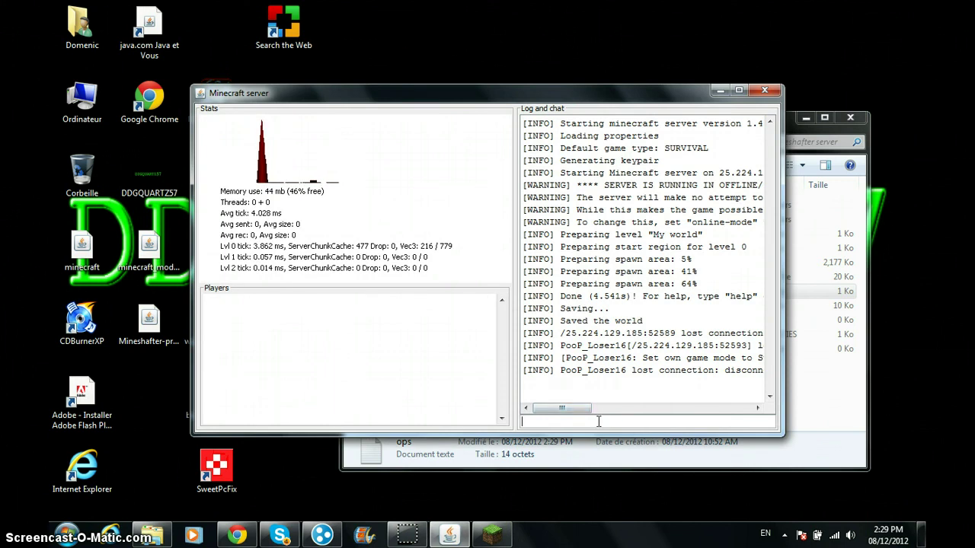
pyautogui.write('save')
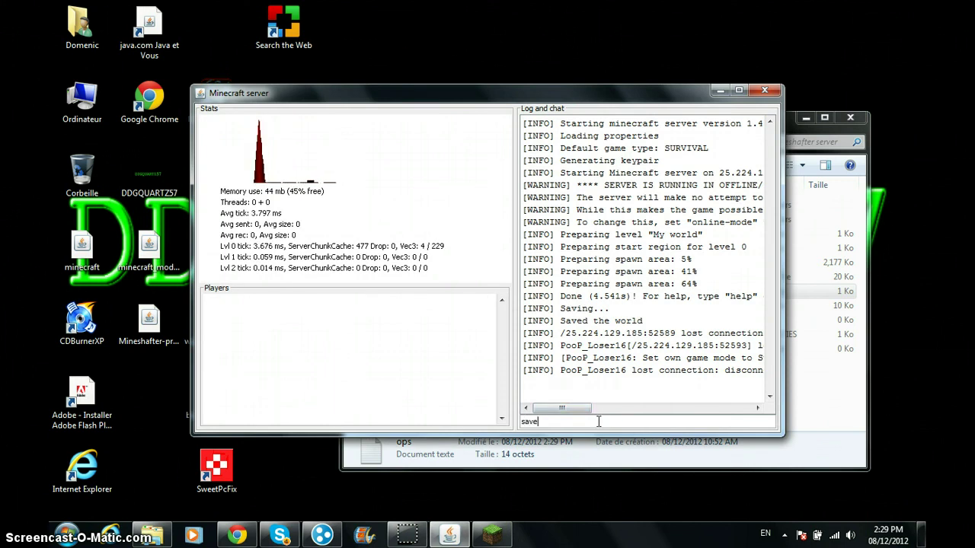
pyautogui.write('-all')
pyautogui.press('Return')
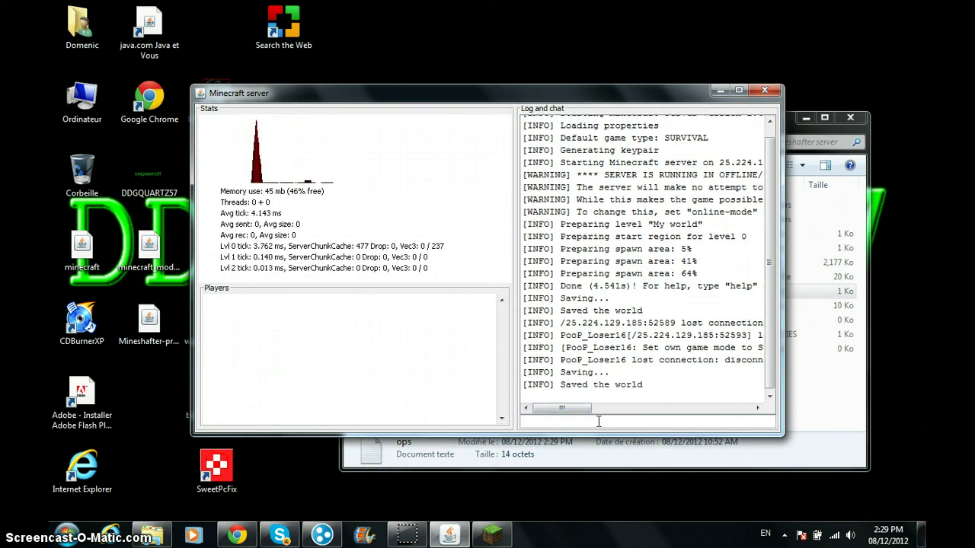
pyautogui.write('stop')
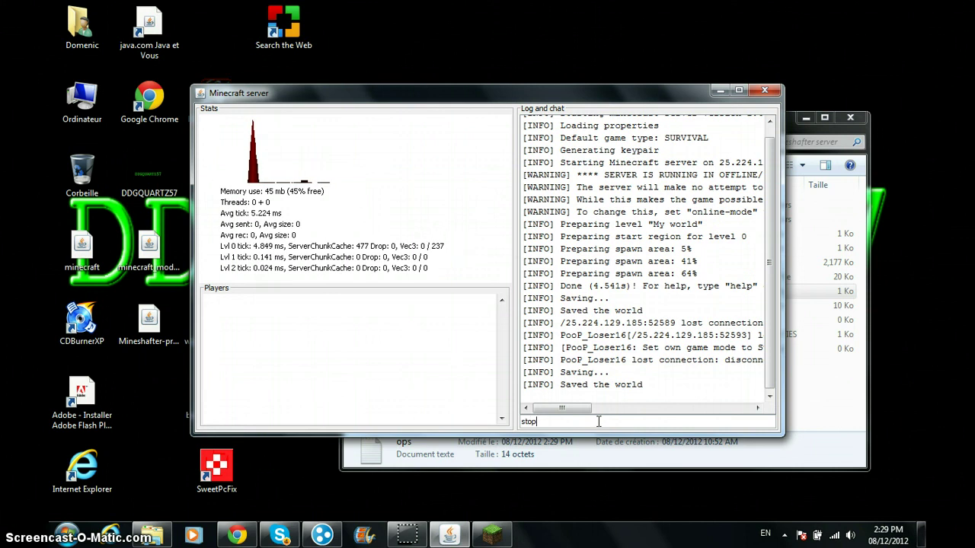
pyautogui.press('Return')
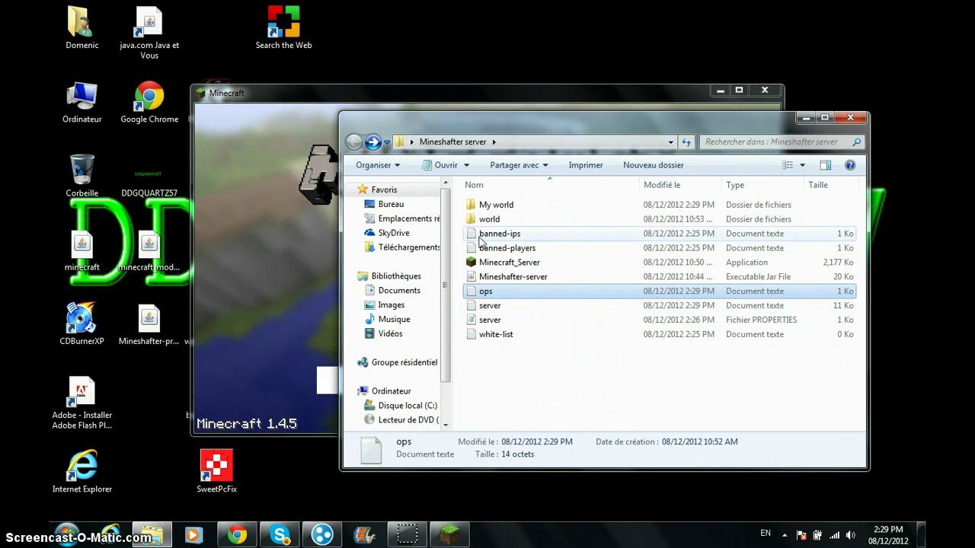
# Step: Relaunch Minecraft_Server past the security warning, then minimize it and Explorer to reveal Minecraft
pyautogui.doubleClick(506, 262)
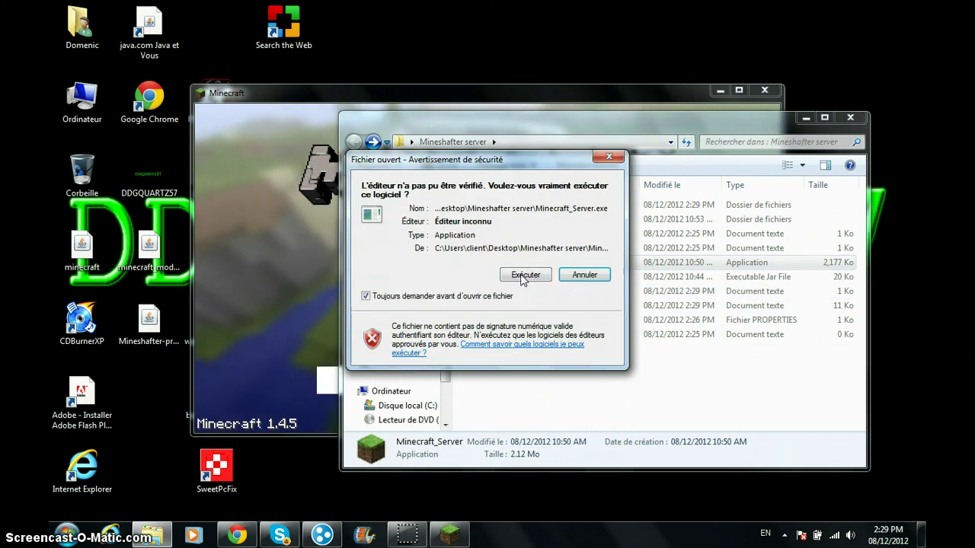
pyautogui.click(523, 279)
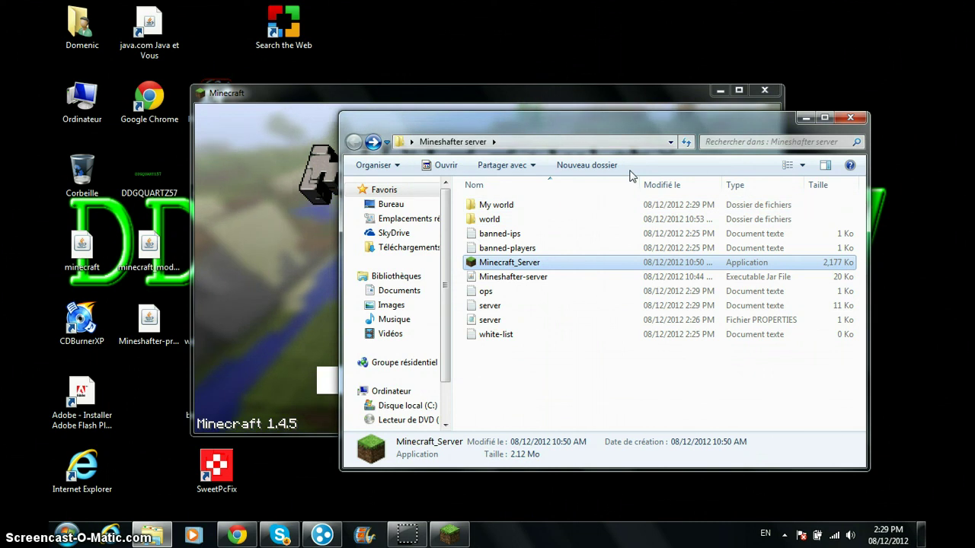
pyautogui.click(722, 89)
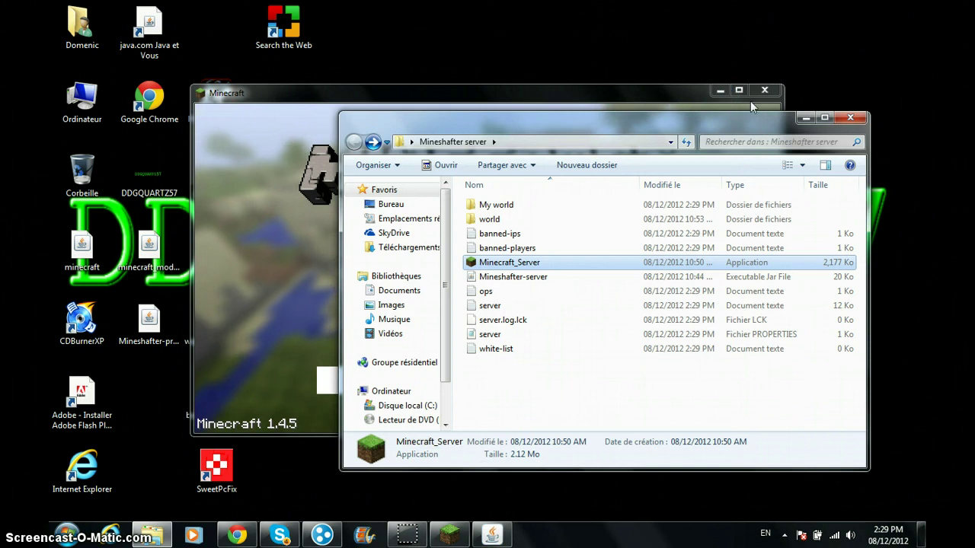
pyautogui.click(803, 119)
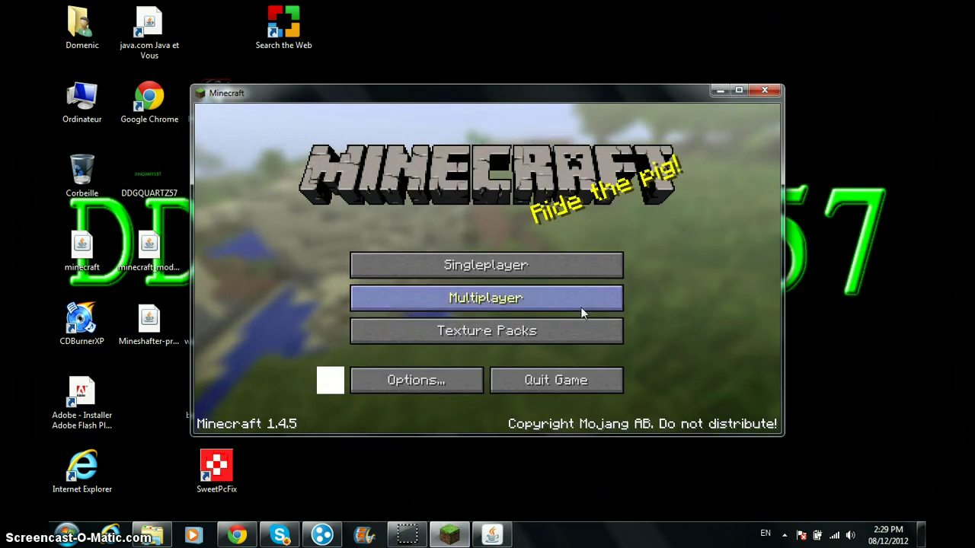